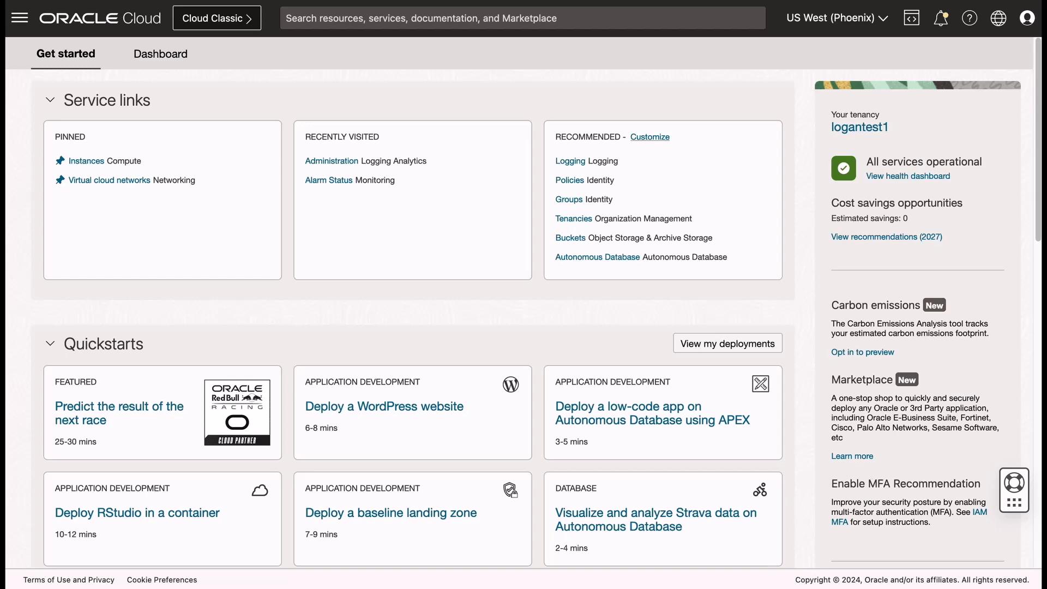
Open the form for creating a user-defined source from the Logging Analytics administration overview.
left_click(20, 19)
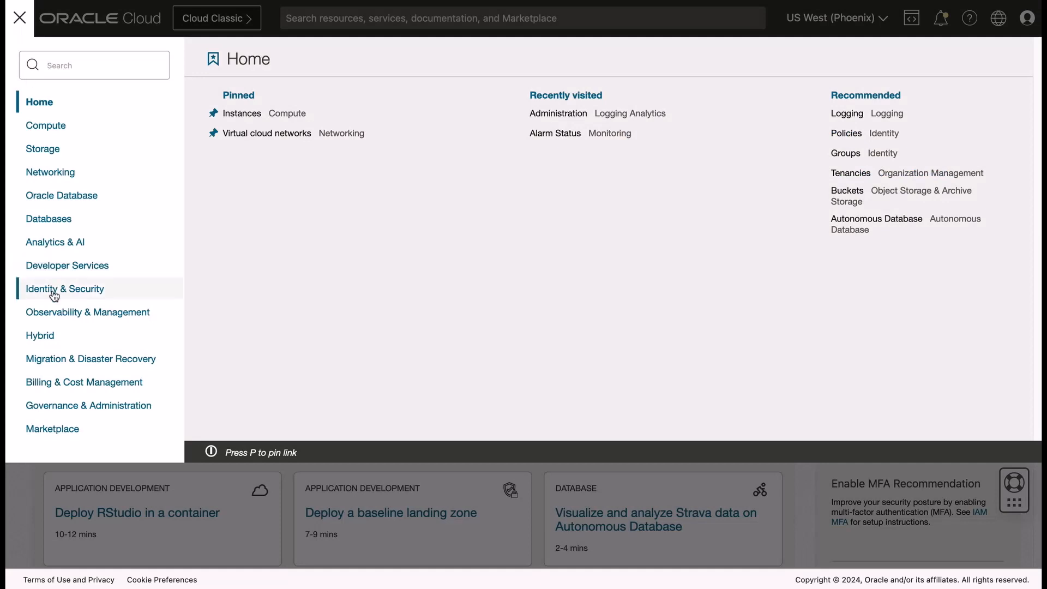
left_click(70, 313)
scroll(246, 305, "down", 4)
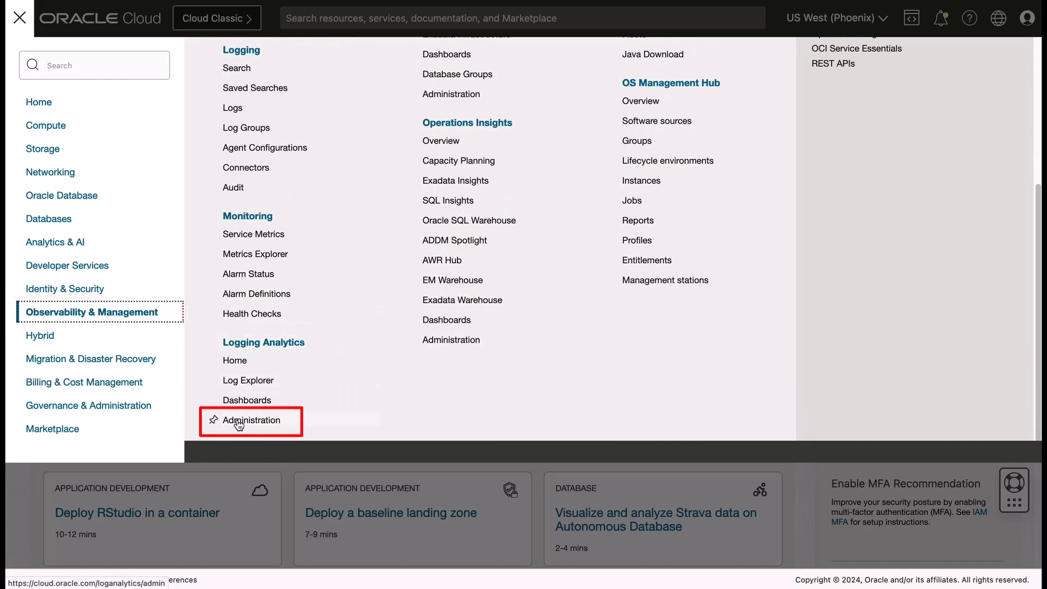
left_click(238, 421)
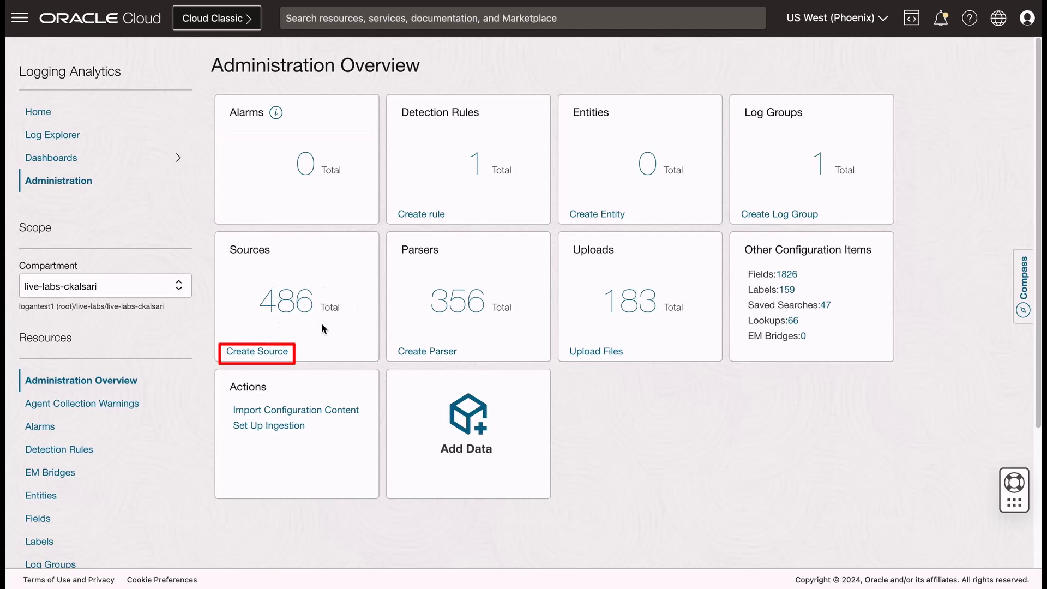
left_click(270, 351)
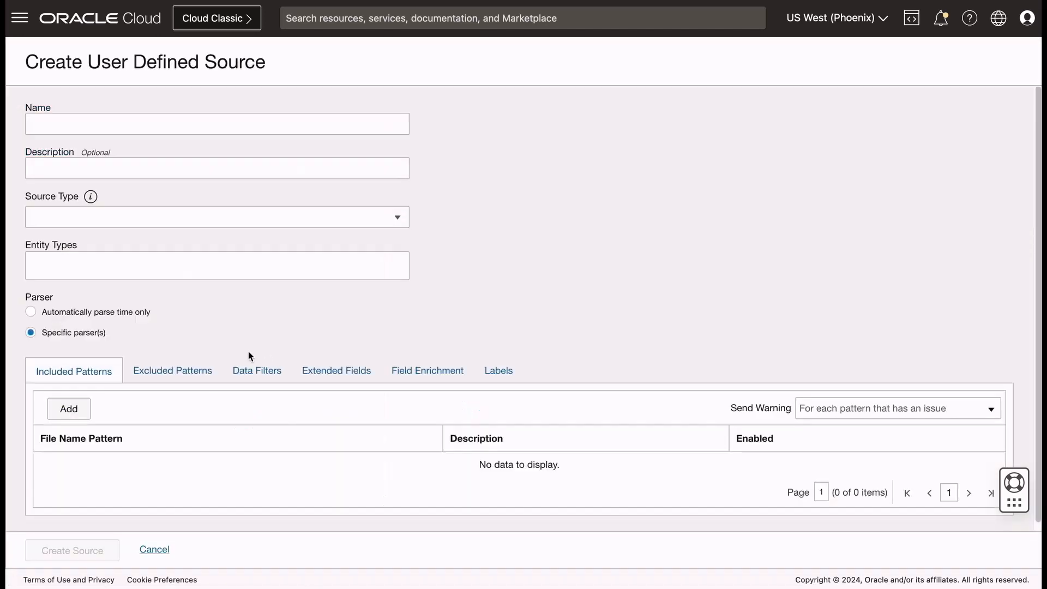
Name the source Livelab_source and describe it as "Source for mushop api logs".
left_click(195, 124)
type("Livelab_source")
left_click(211, 168)
type("Source for mu")
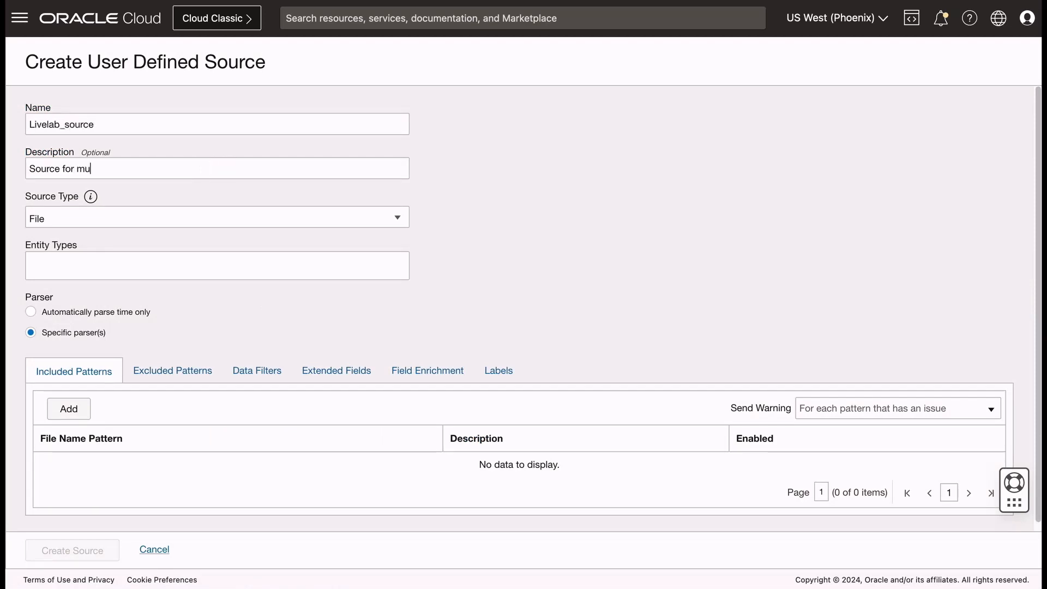
type("shop api logs")
Assign the OCI API Gateway entity type and the specific parser livelab_mushop_api_logs to the source.
left_click(87, 261)
type("O")
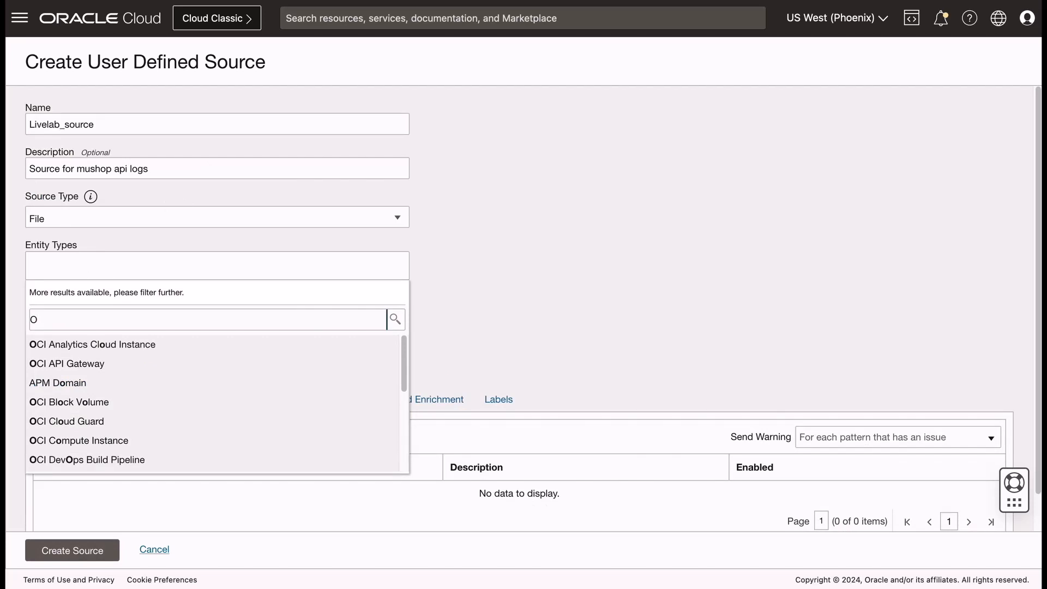
type("CI API")
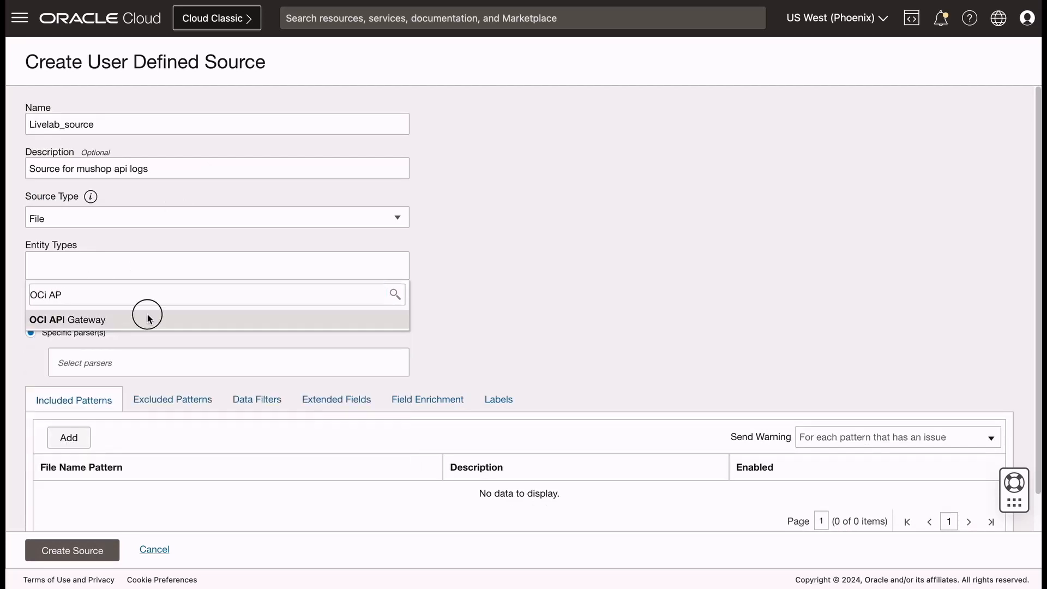
left_click(145, 316)
left_click(126, 365)
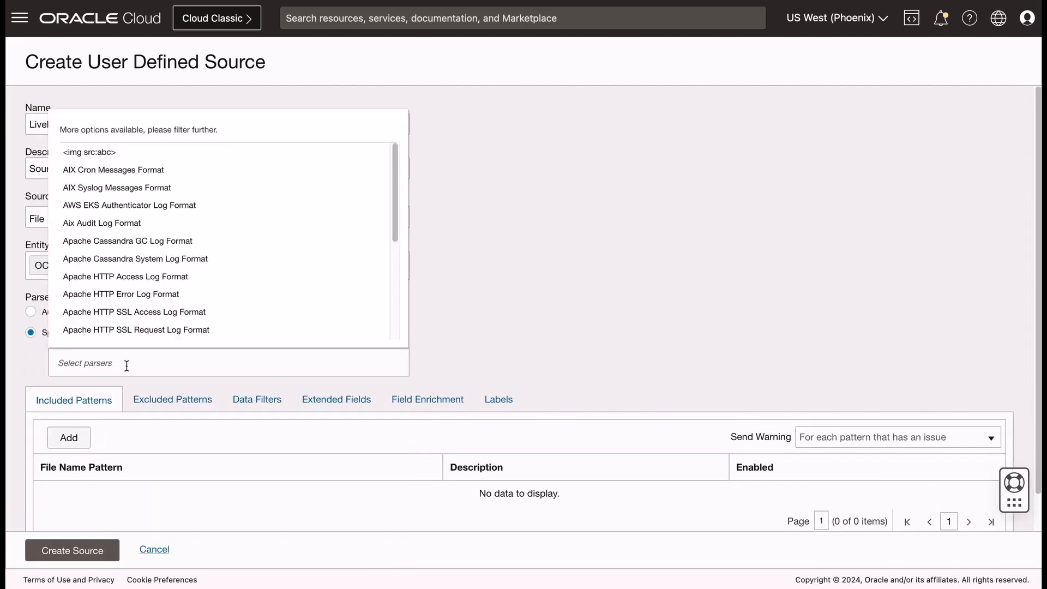
type("livela")
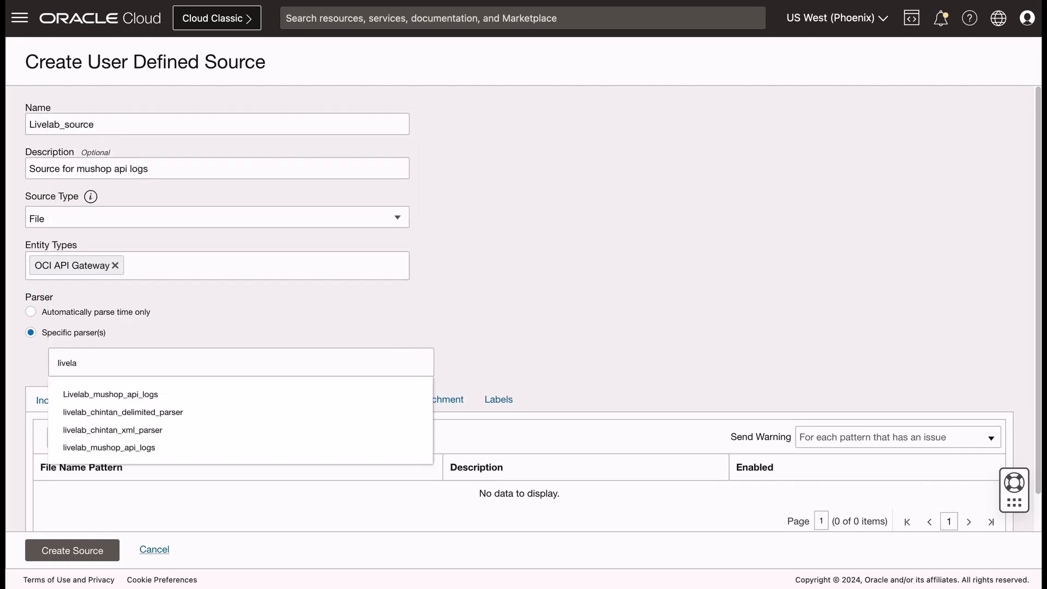
left_click(201, 446)
Start a conditional label for the source, with a condition on the Status field using the Contains operator.
scroll(225, 419, "down", 1)
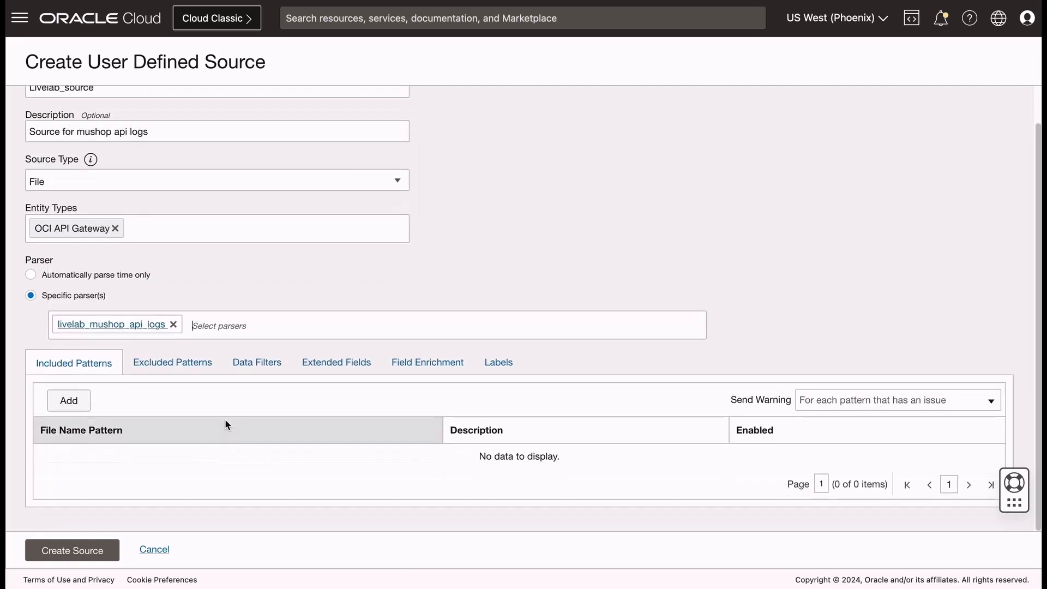
left_click(505, 369)
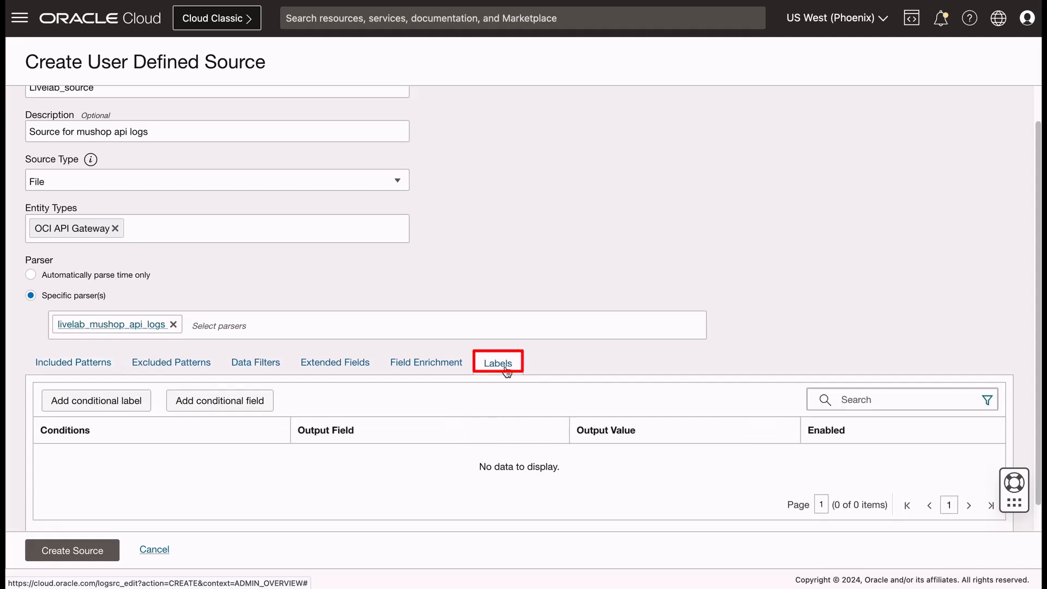
left_click(106, 401)
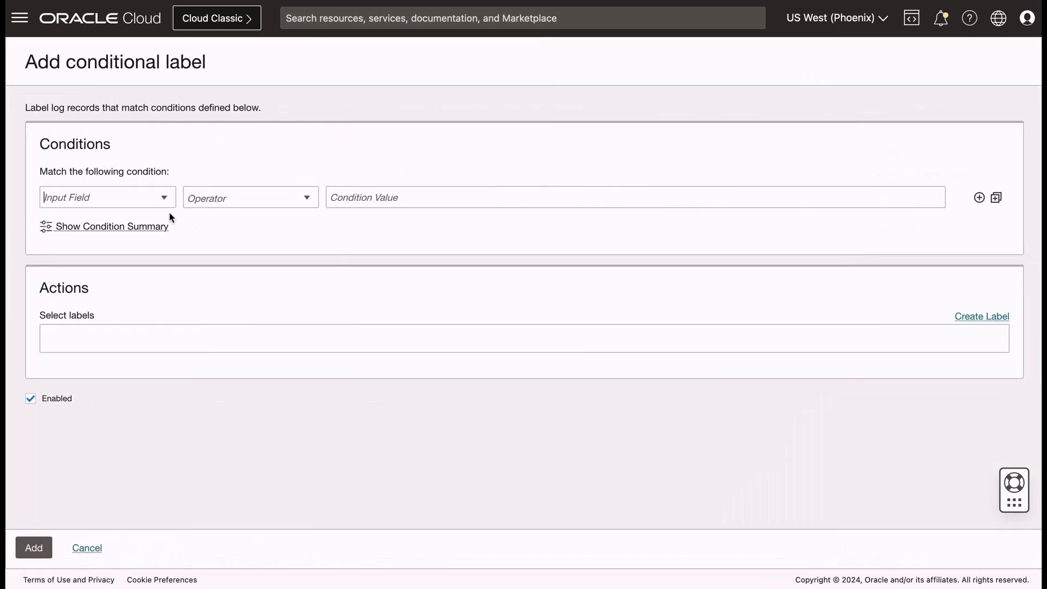
left_click(128, 198)
type("Status")
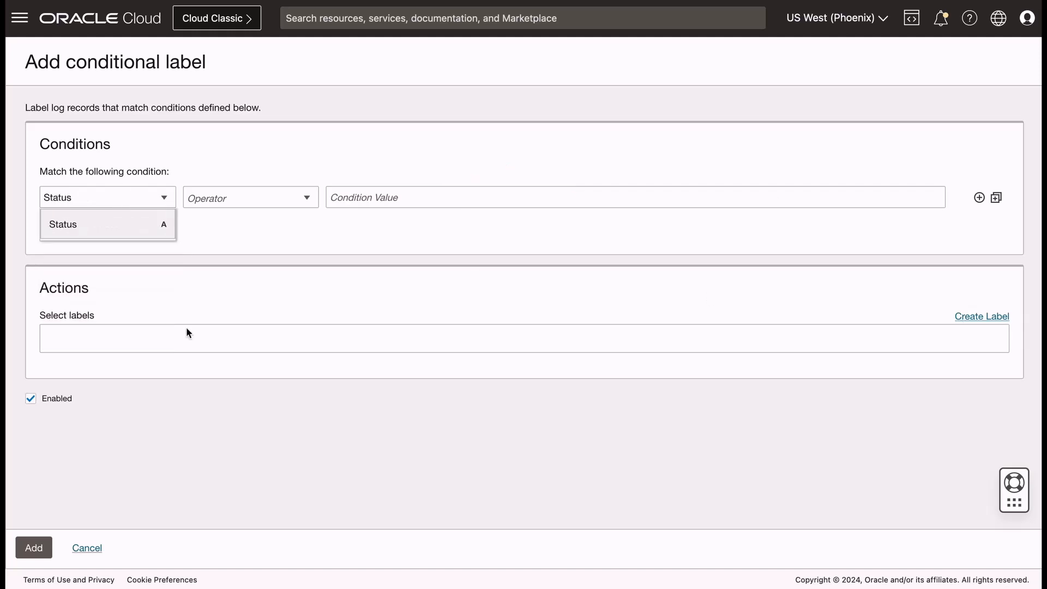
left_click(123, 225)
left_click(273, 197)
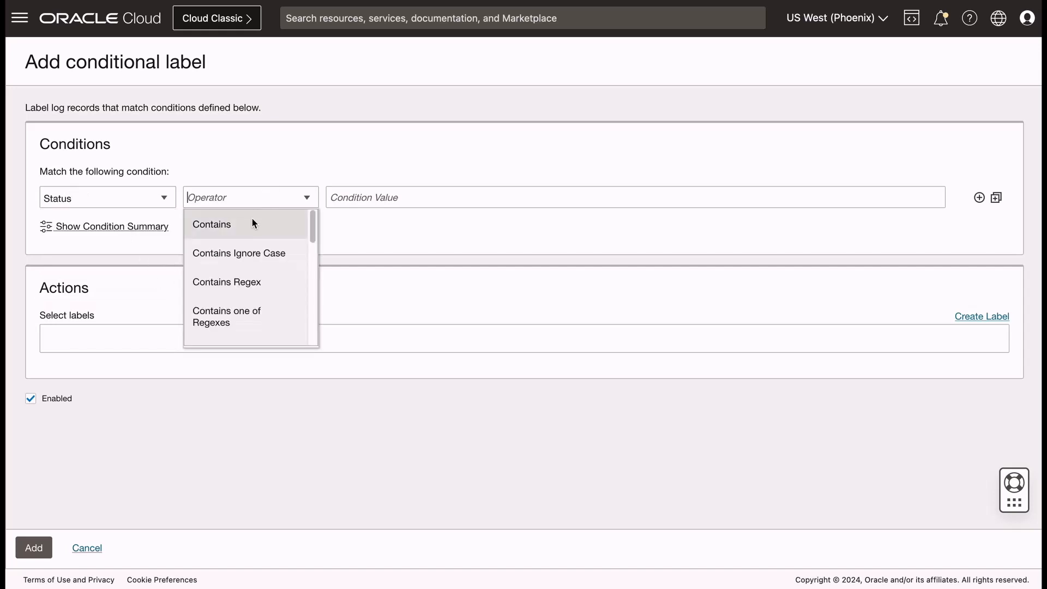
left_click(288, 224)
Enter 401, 400, 404, 406 and 409 as the values of the Status condition.
left_click(391, 198)
type("401")
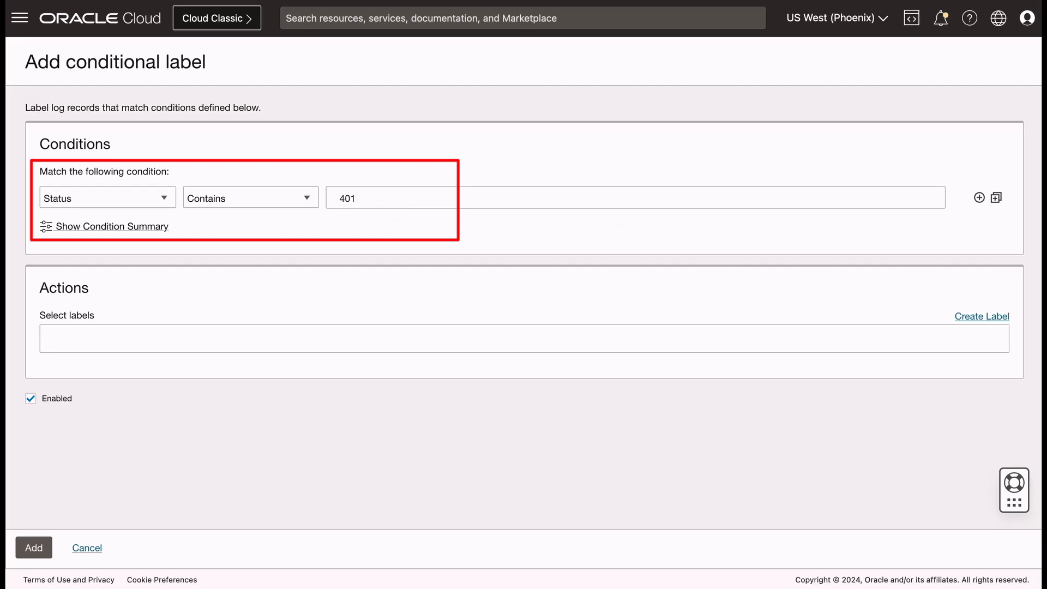
key("Return")
type("400")
key("Return")
type("404")
key("Return")
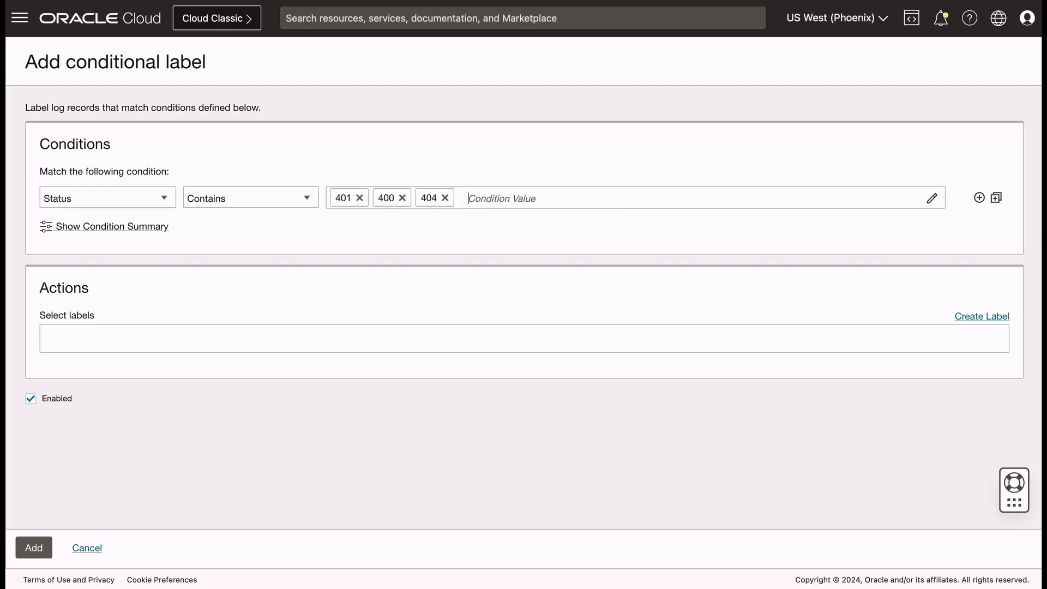
type("406")
key("Return")
type("409")
key("Return")
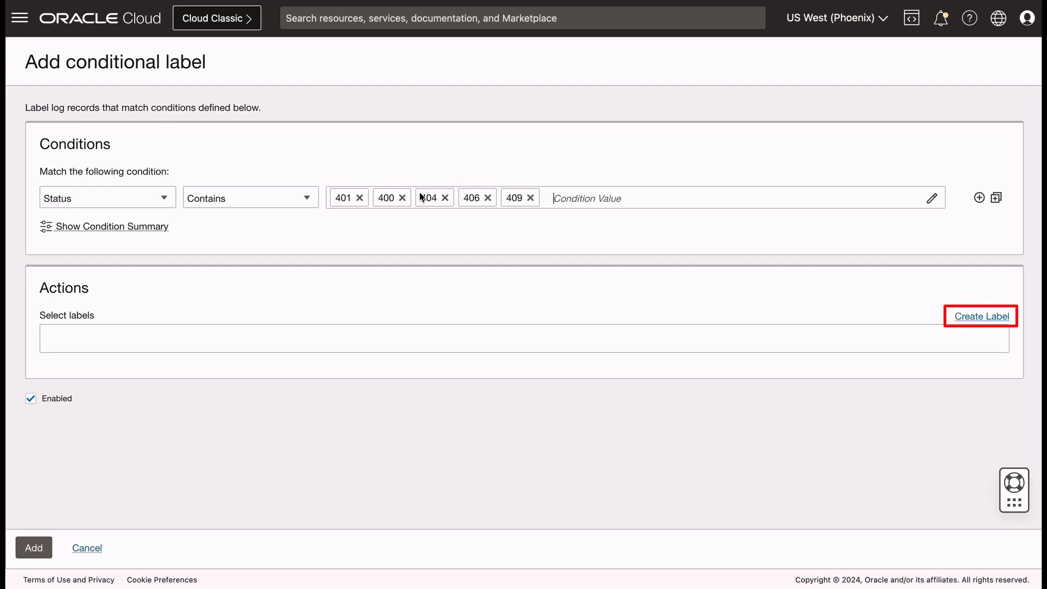
Create the label "Livelab API Failed" as a problem indicator with Medium priority, and add the conditional label to the source.
left_click(982, 317)
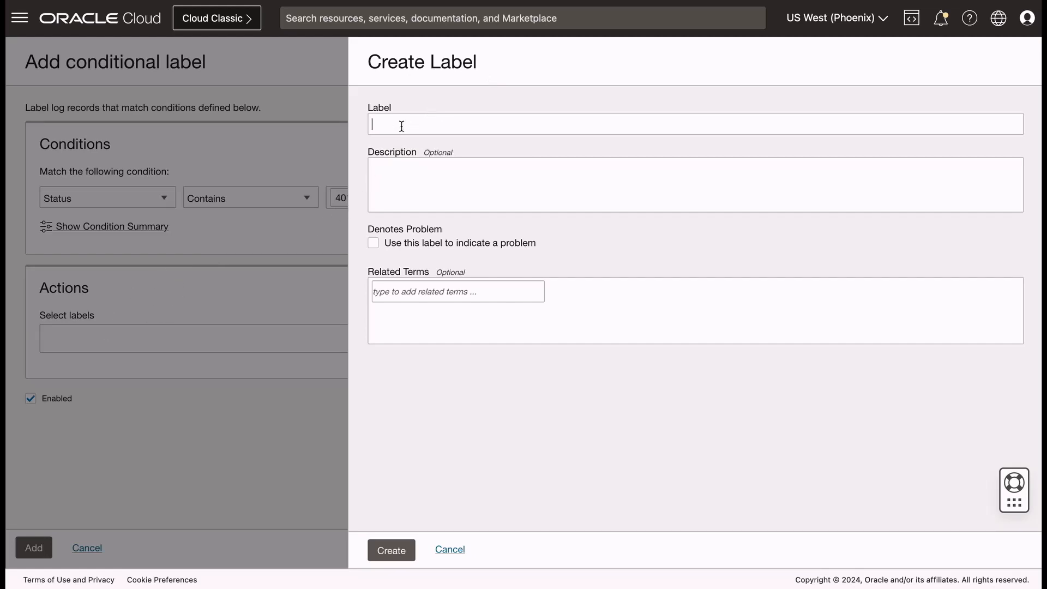
type("Livelab API Failed")
left_click(374, 242)
left_click(423, 289)
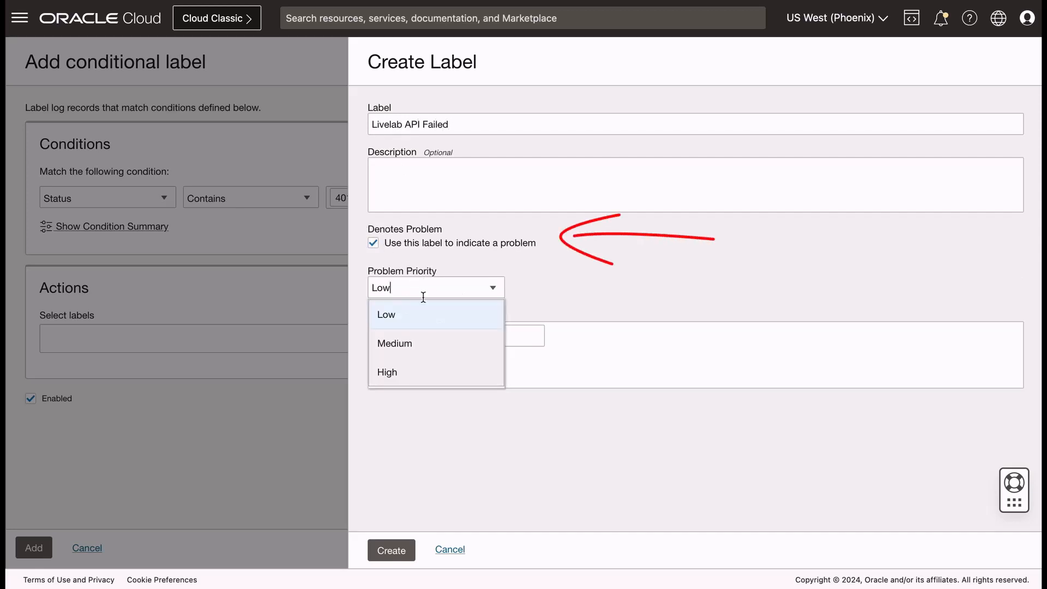
left_click(420, 349)
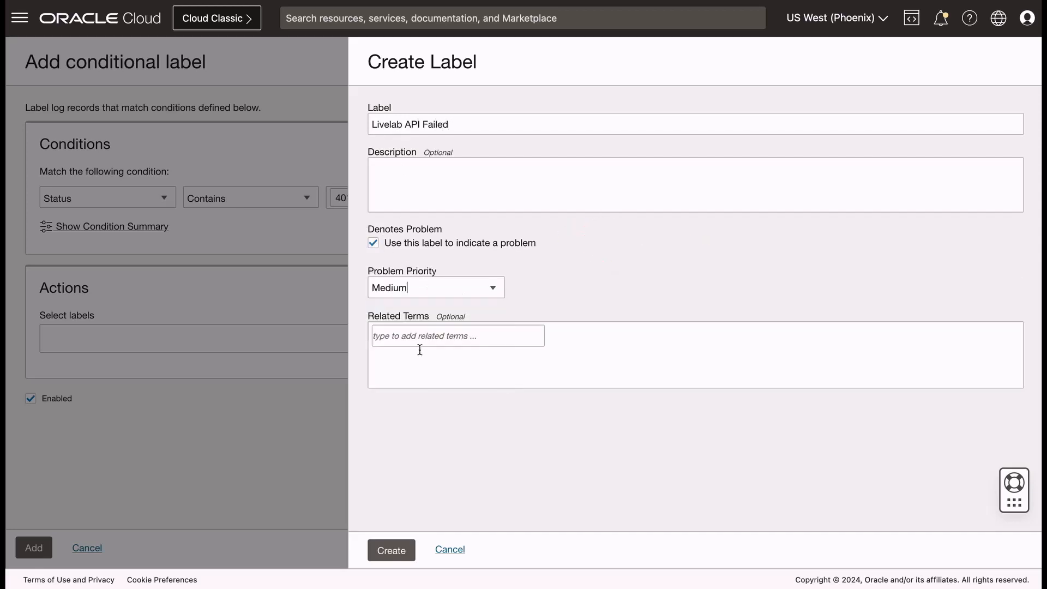
left_click(391, 551)
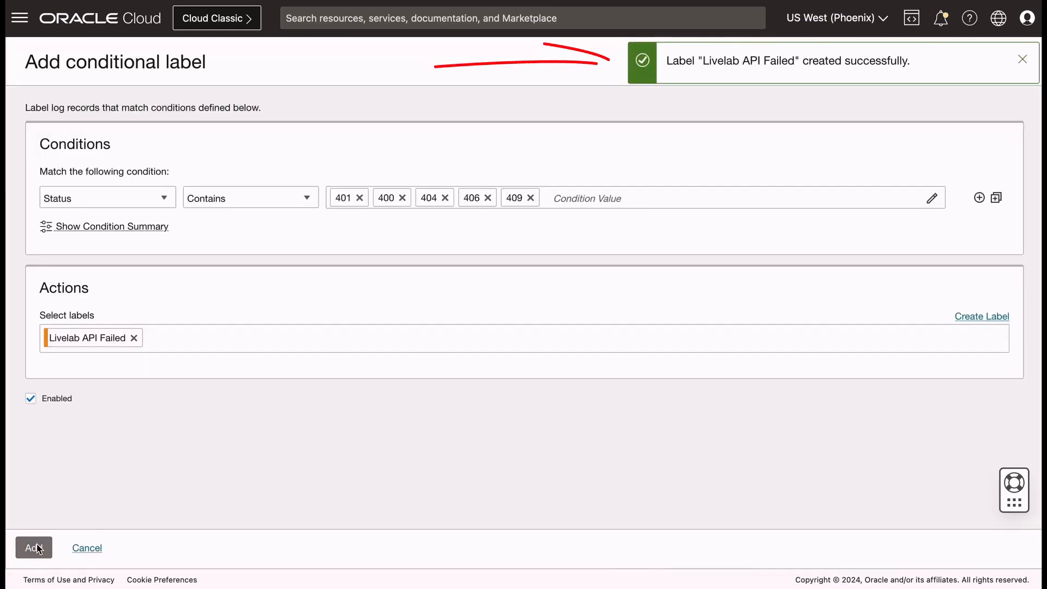
left_click(34, 548)
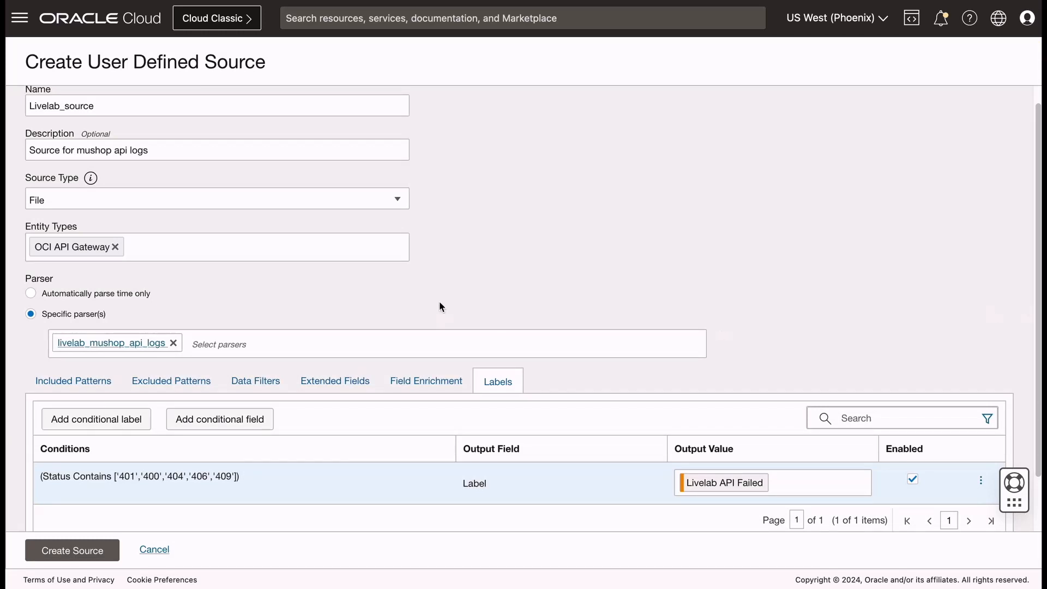
Start a second conditional label with the condition Status Not Contains 401.
left_click(106, 423)
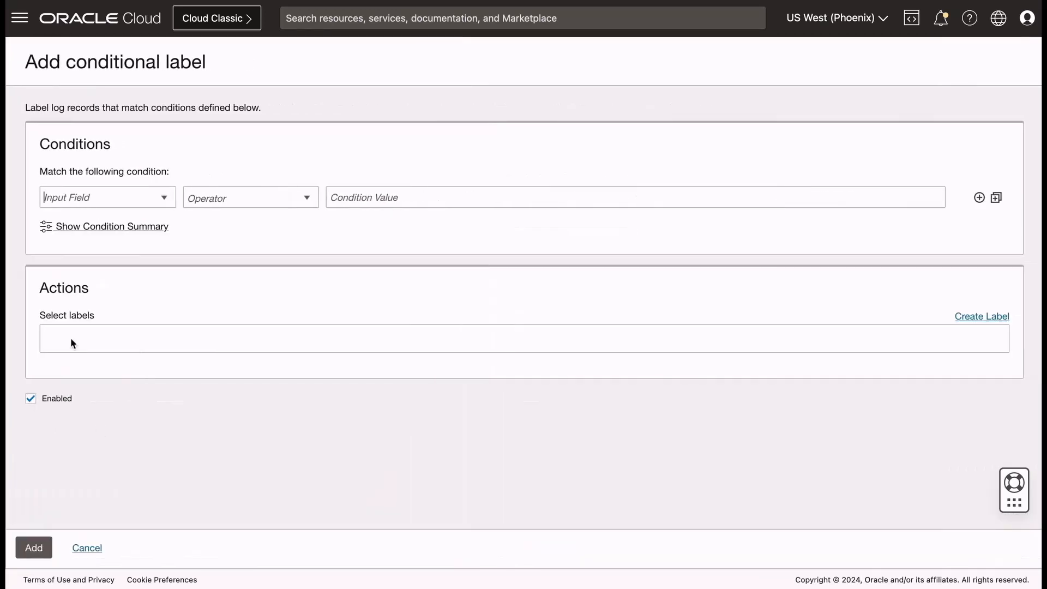
left_click(79, 194)
type("Status")
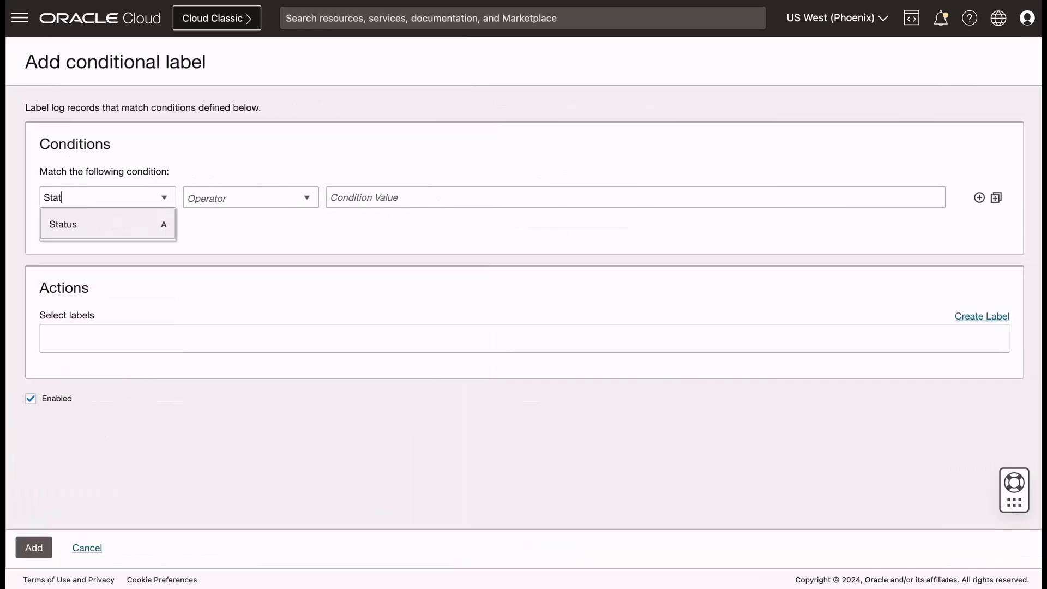
left_click(72, 222)
left_click(262, 197)
left_click(261, 218)
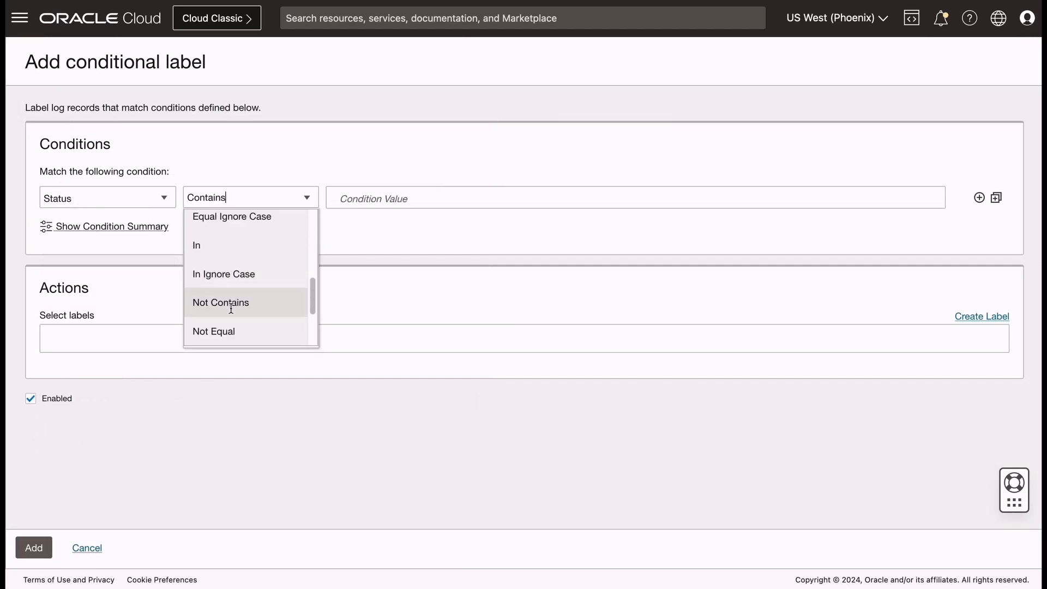
left_click(235, 303)
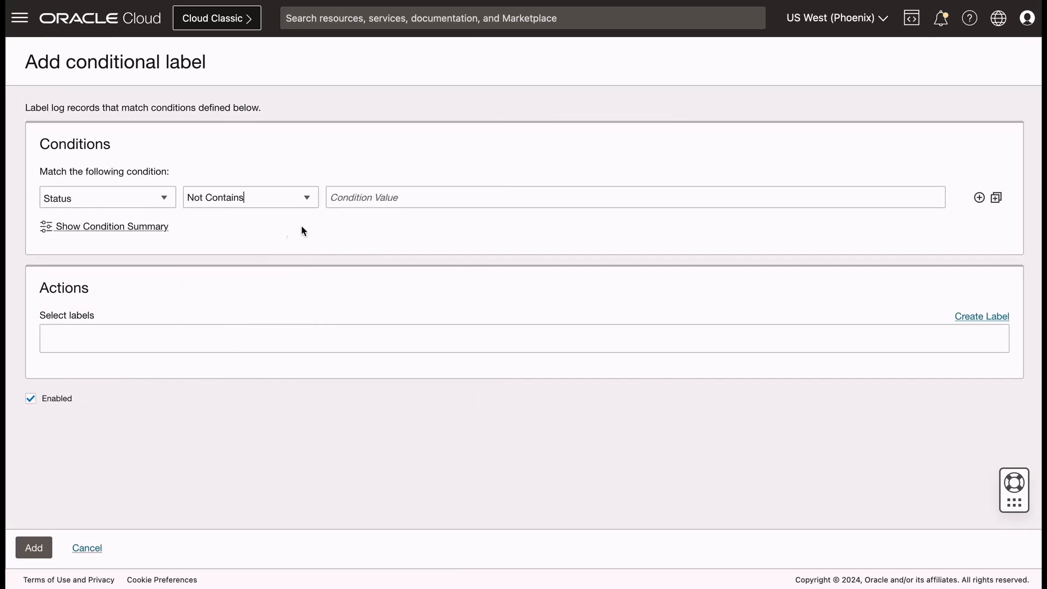
left_click(348, 197)
type("4")
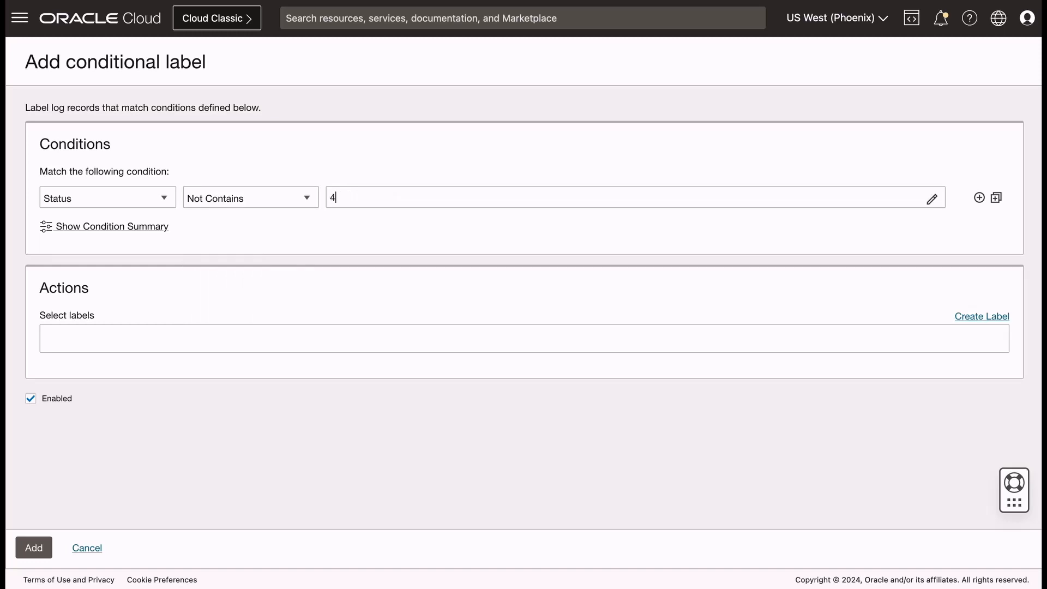
type("01")
Add a second condition to the label: Status Not Contains 406.
left_click(980, 197)
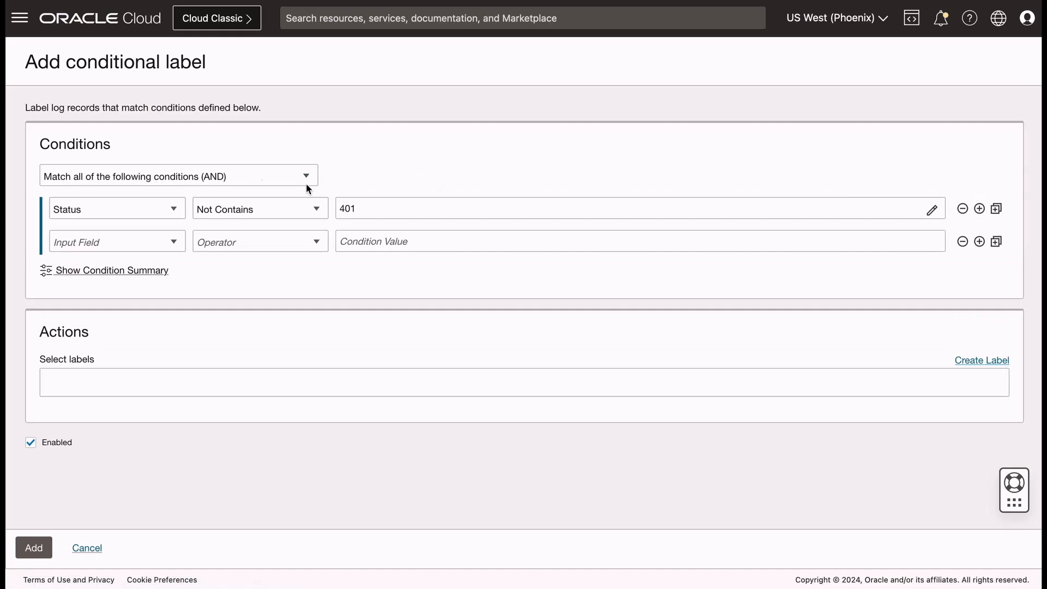
left_click(162, 239)
type("Status")
key("Return")
left_click(217, 247)
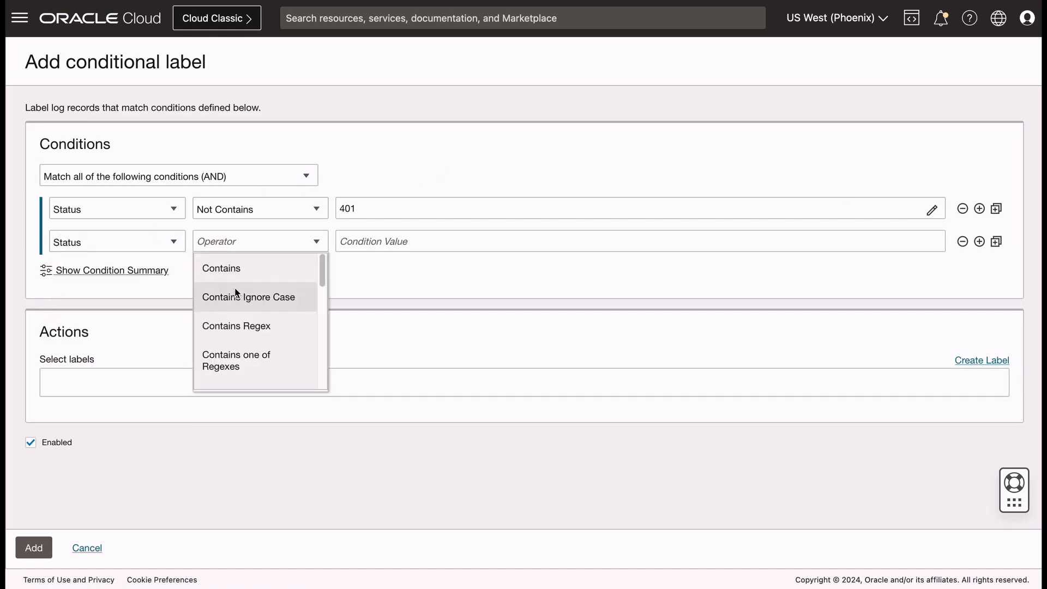
type("Not")
key("Return")
left_click(350, 241)
type("40")
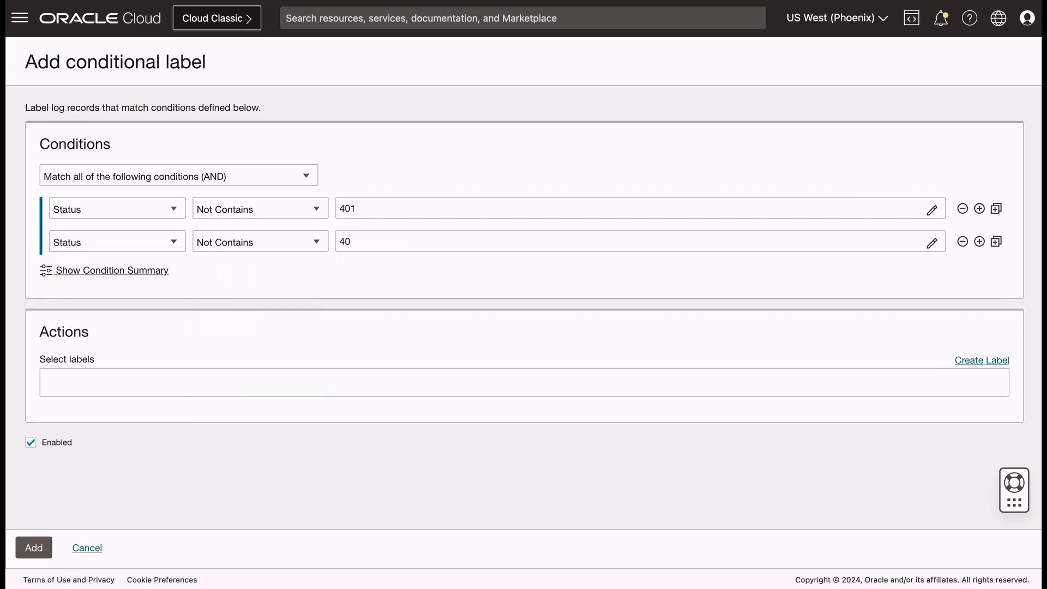
type("6")
Add a third condition to the label: Status Not Contains 409.
left_click(980, 241)
left_click(113, 274)
type("Stat")
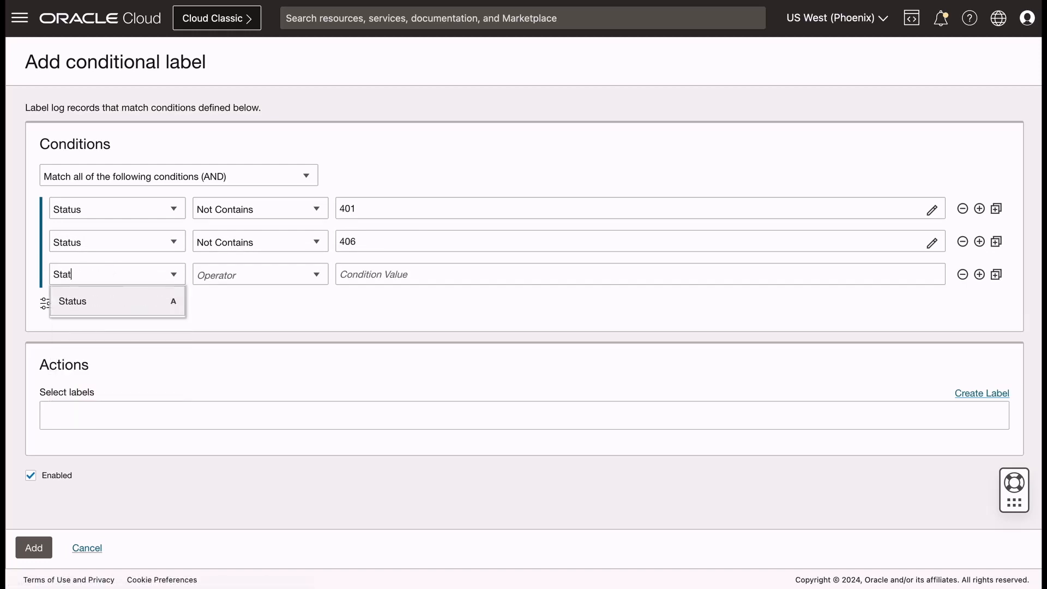
type("us")
left_click(207, 275)
type("Not")
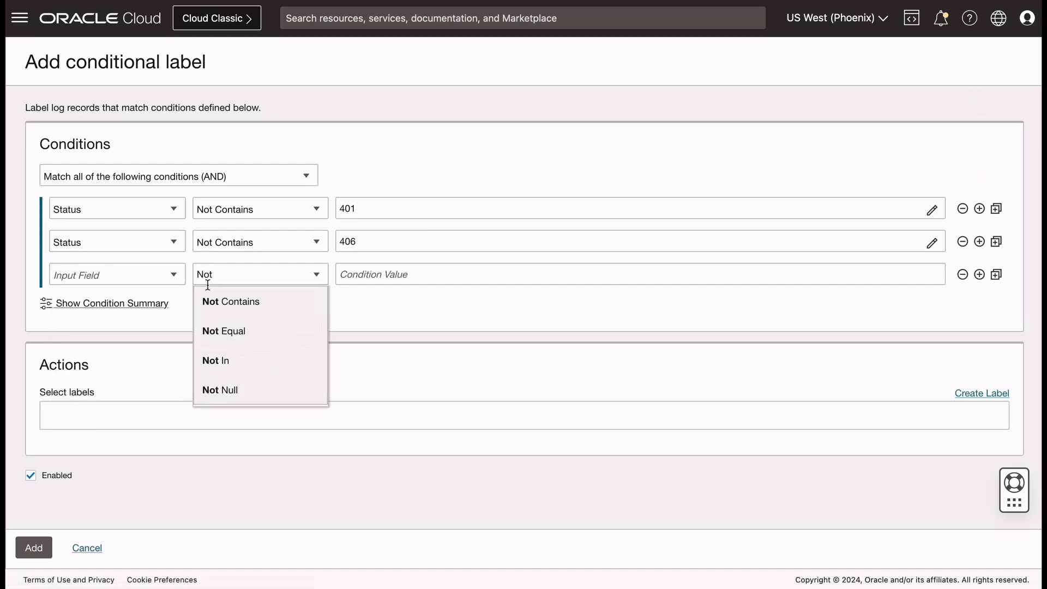
key("Return")
left_click(124, 273)
type("Stat")
left_click(124, 299)
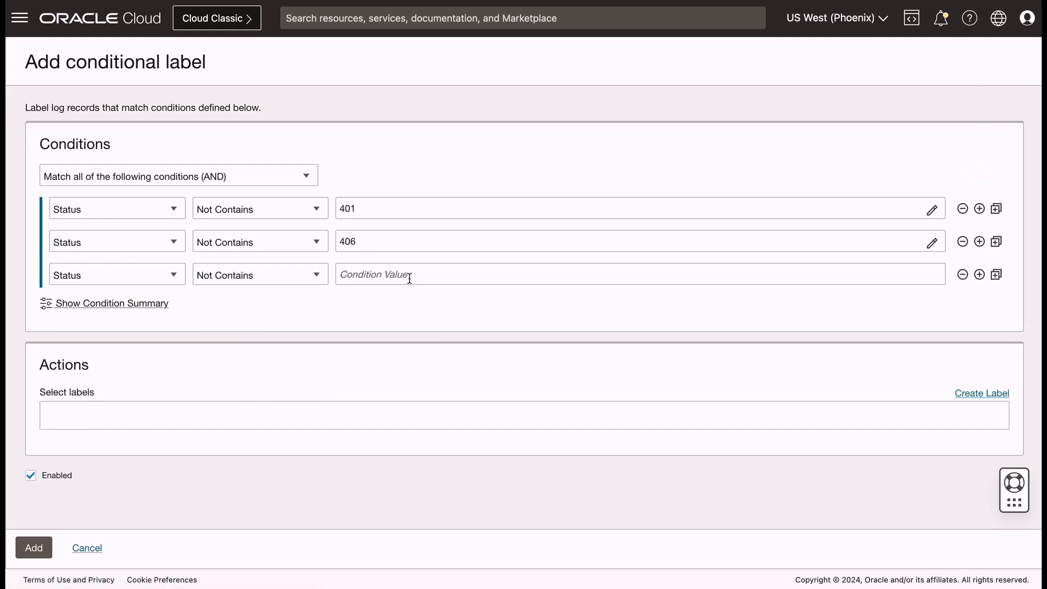
left_click(410, 278)
type("409")
Add a fourth condition to the label: Status Not Contains 400.
left_click(979, 274)
left_click(83, 309)
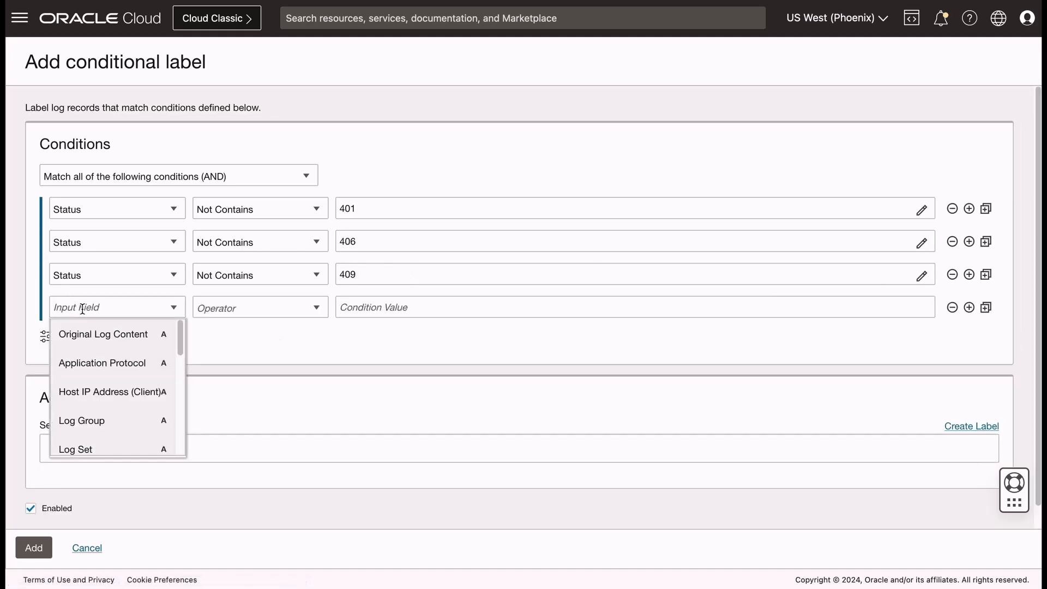
type("Status")
left_click(228, 309)
type("Not")
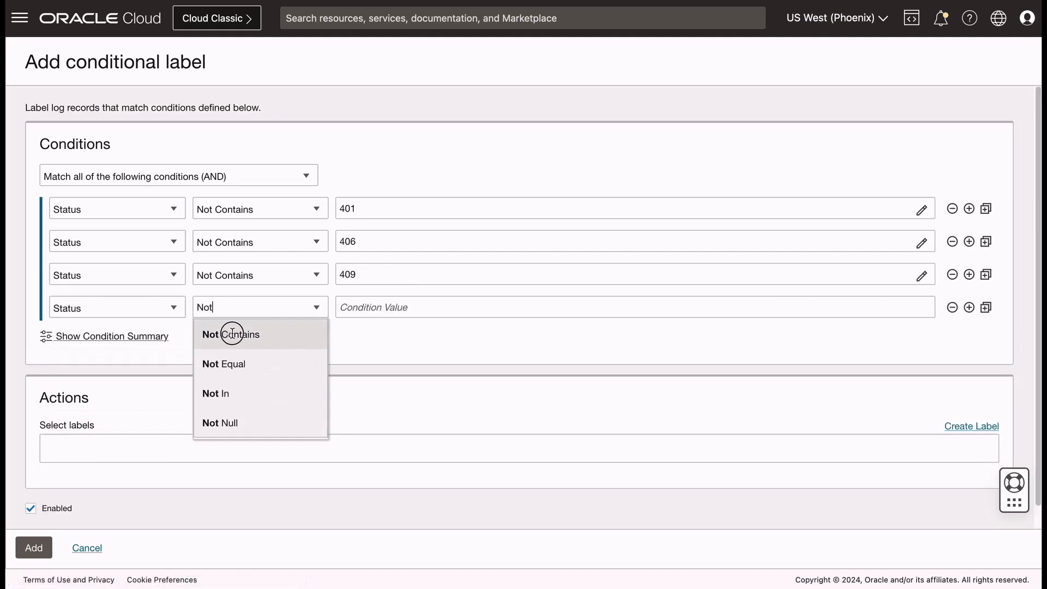
left_click(229, 333)
left_click(381, 307)
type("400")
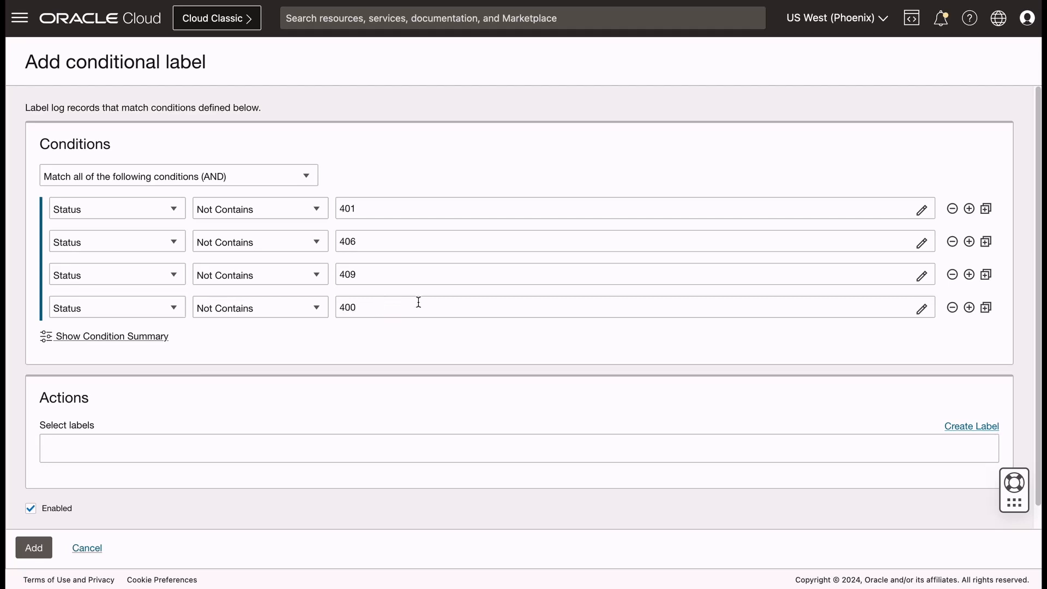
Add a fifth condition to the label: Status Not Contains 404.
left_click(969, 307)
left_click(131, 341)
type("Status")
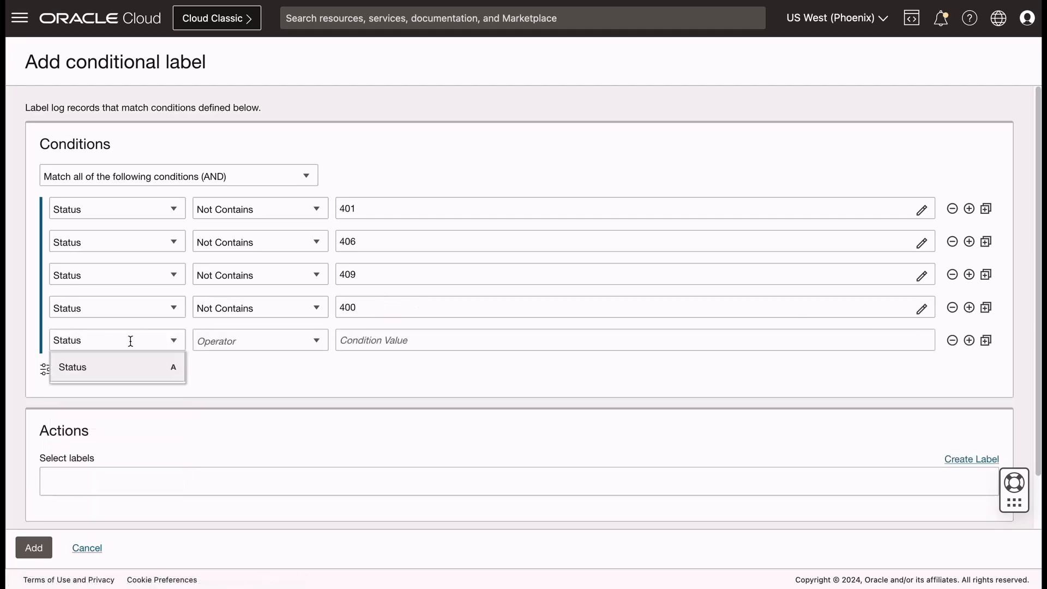
left_click(227, 340)
type("Not")
left_click(243, 362)
left_click(346, 340)
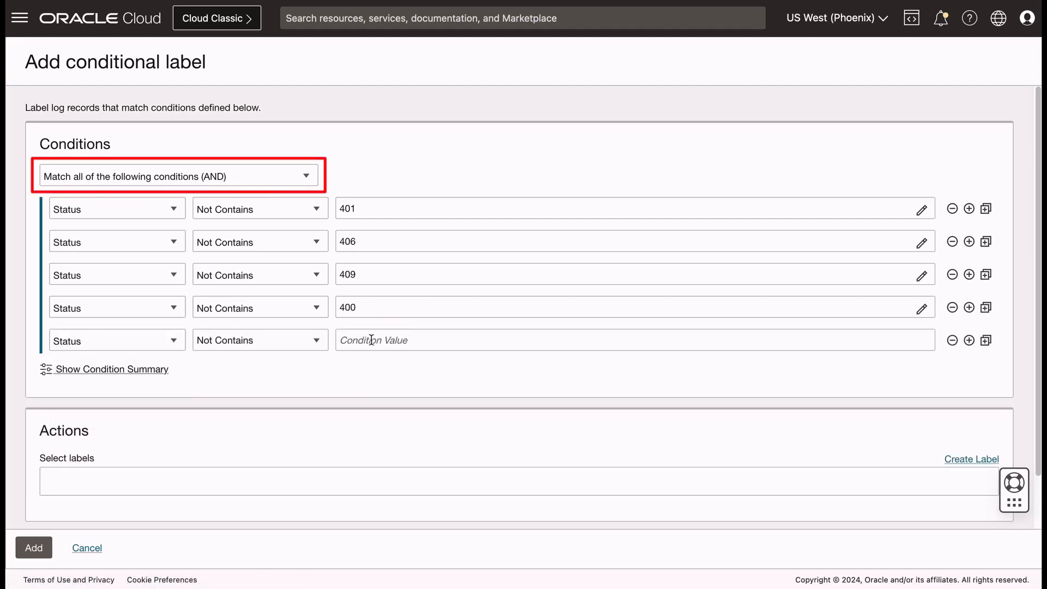
type("404")
Create the label "Livelab API Passed" for this conditional label without marking it as a problem indicator.
scroll(952, 409, "down", 2)
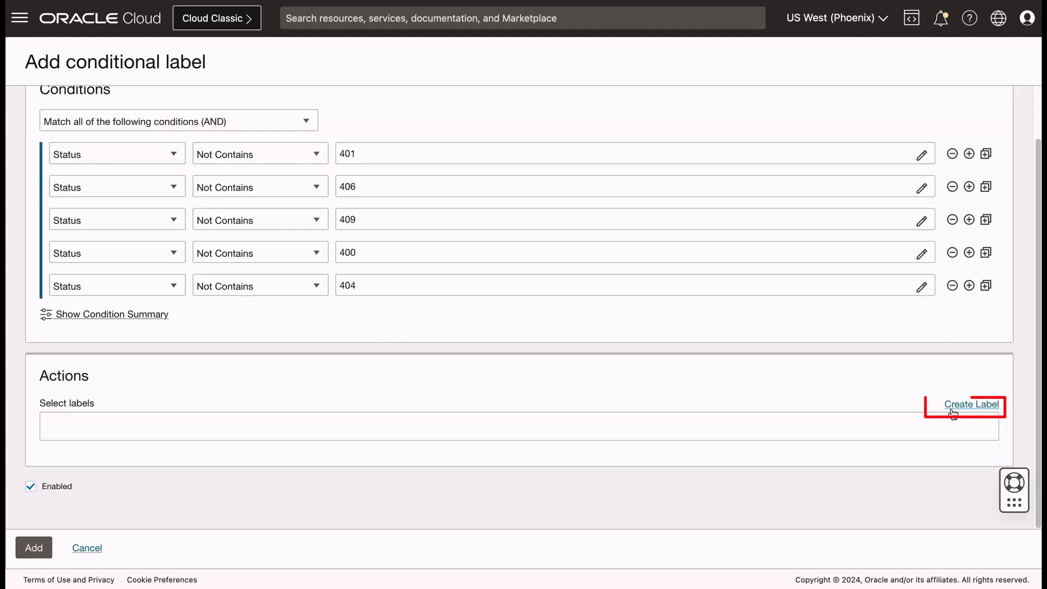
left_click(952, 409)
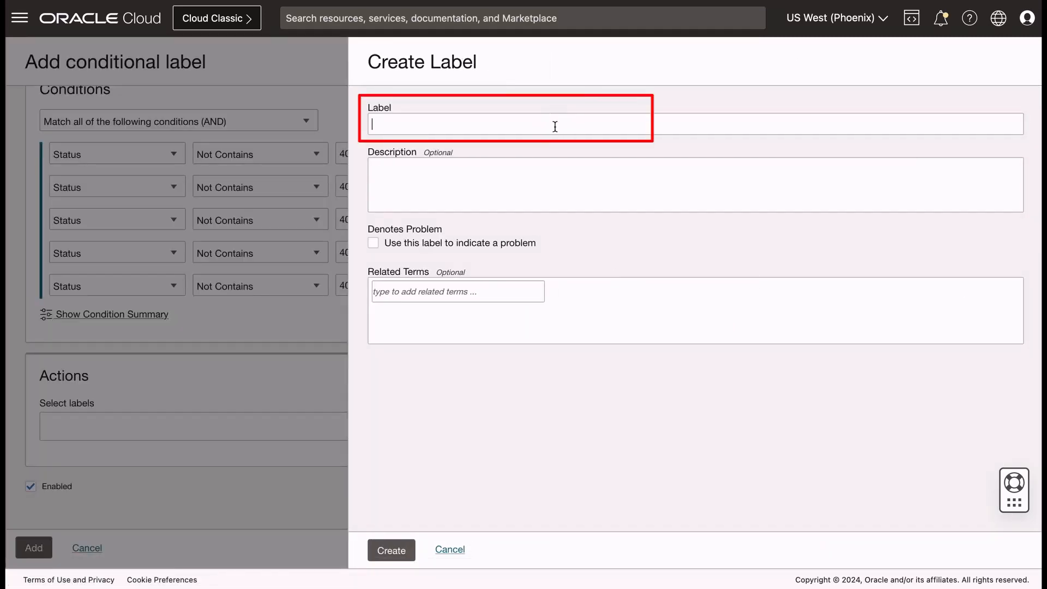
type("Live")
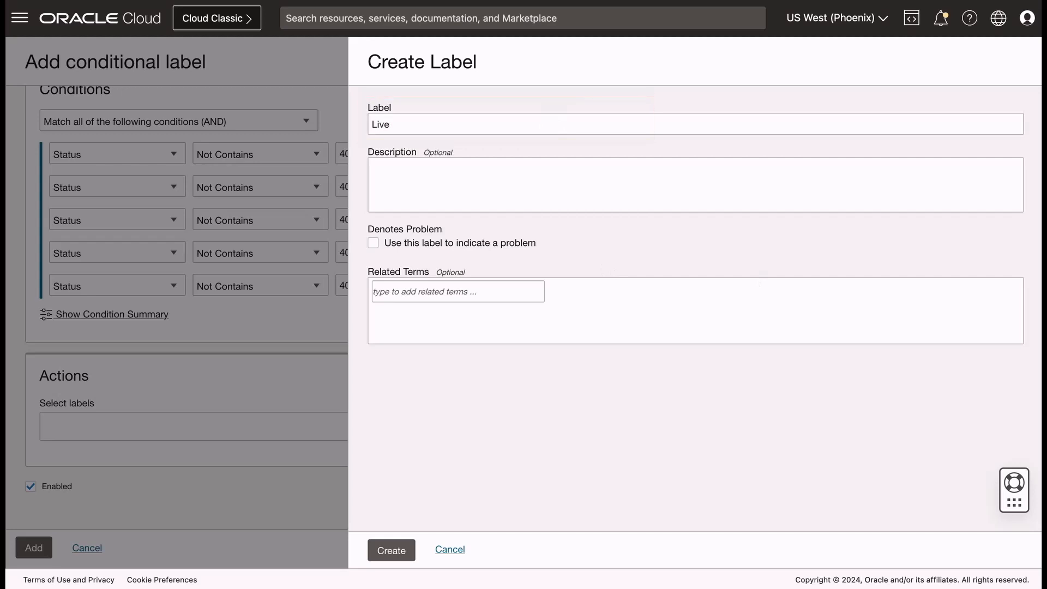
type("lab API Passed")
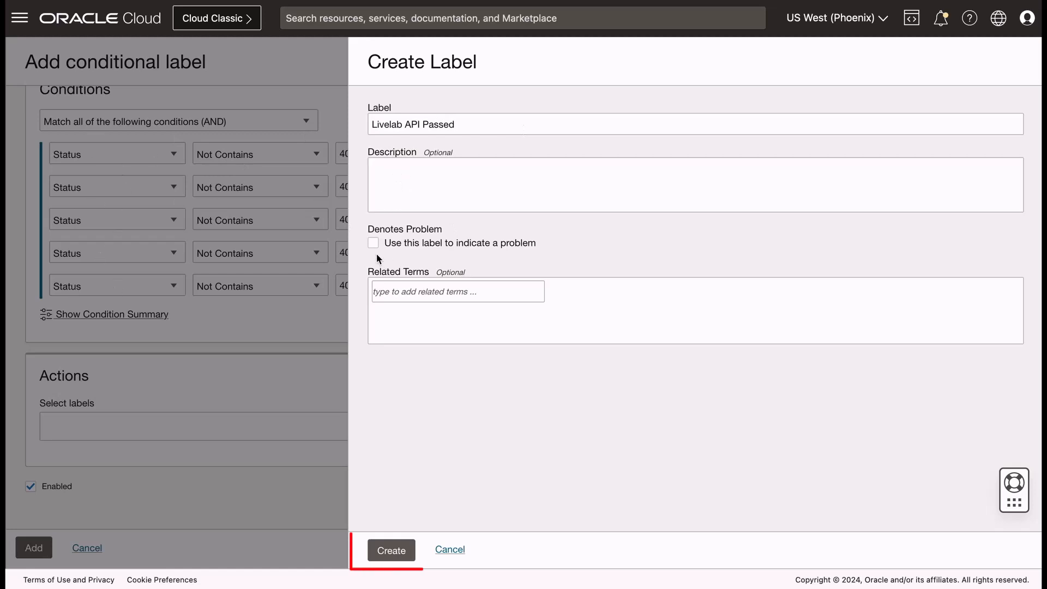
left_click(392, 541)
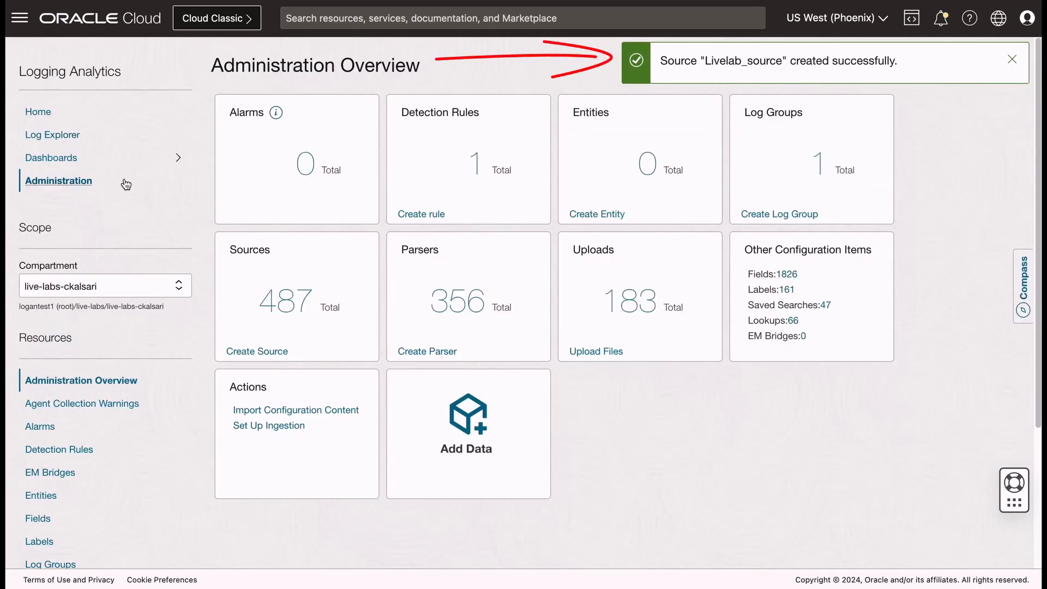
Start an ingest time detection rule named "Libelab Detect Passed API".
left_click(425, 217)
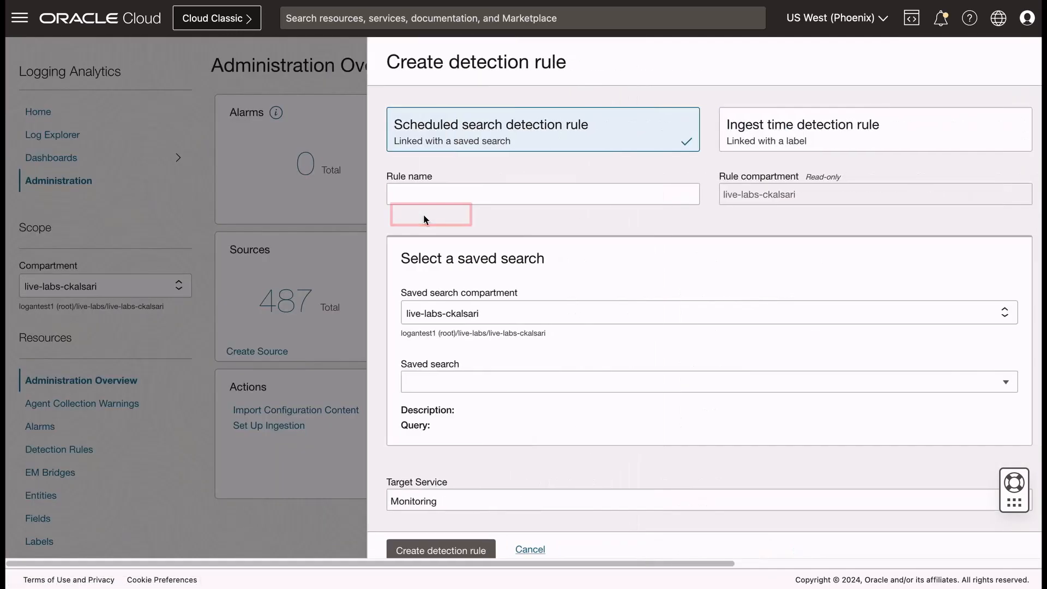
left_click(734, 133)
left_click(544, 197)
type("Libelab Detec")
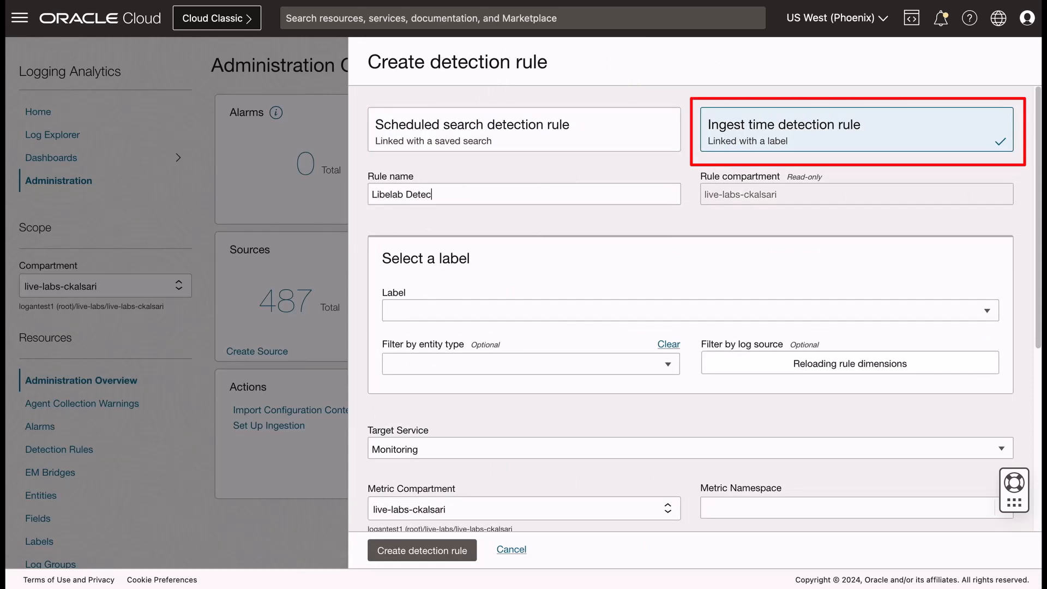
type("assed API")
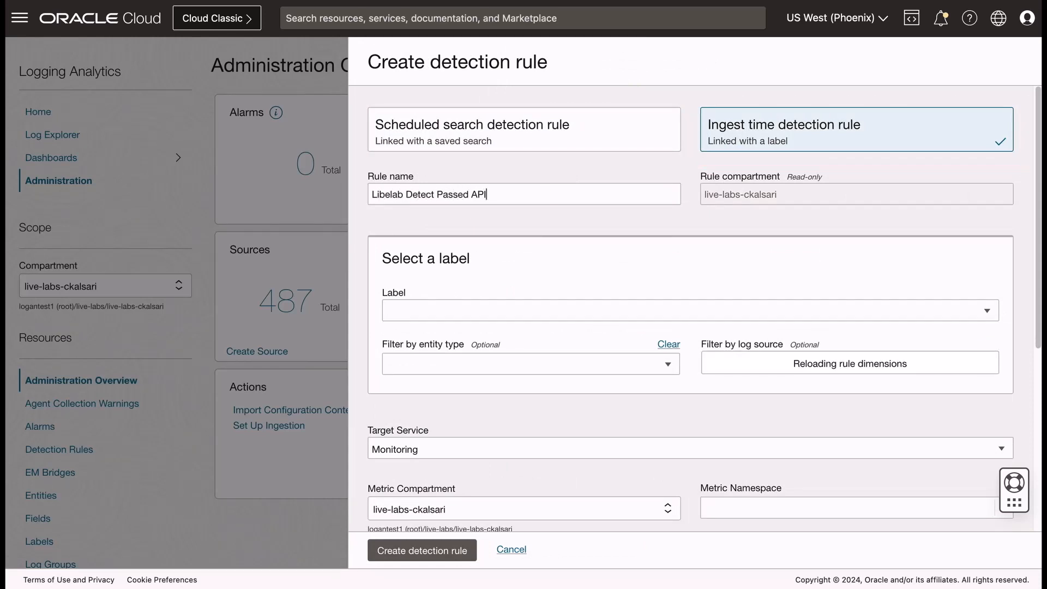
Link the detection rule to the label "Livelab API Passed".
left_click(485, 312)
type("livelab AP")
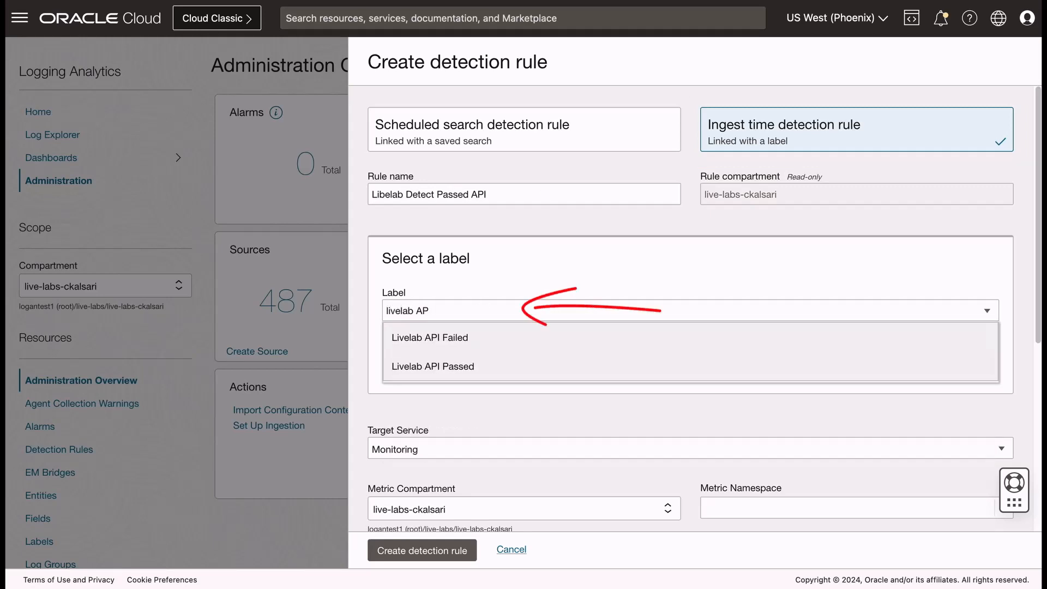
left_click(492, 366)
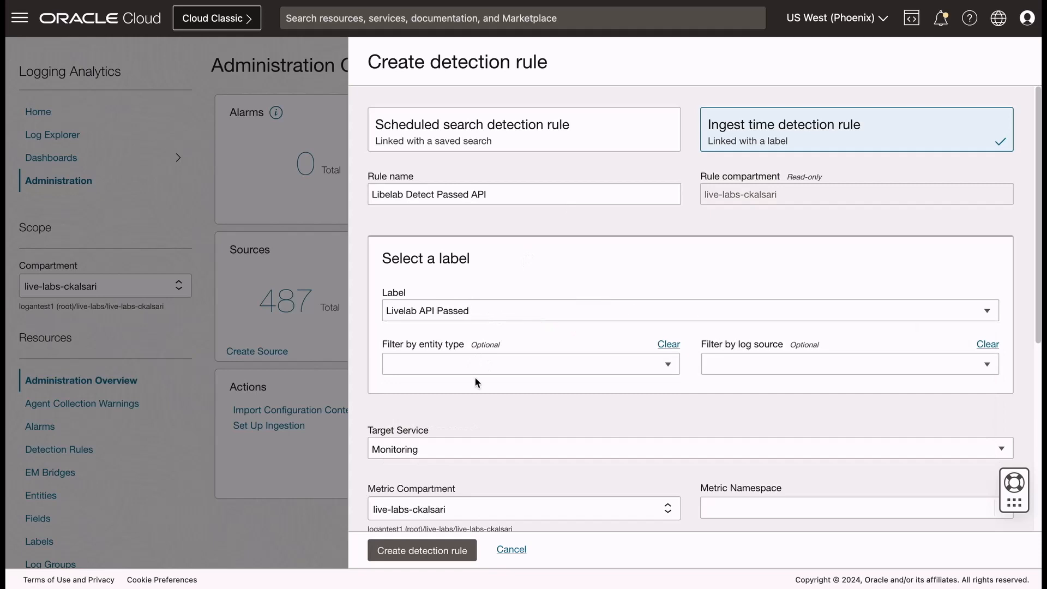
scroll(489, 367, "down", 2)
scroll(552, 365, "down", 1)
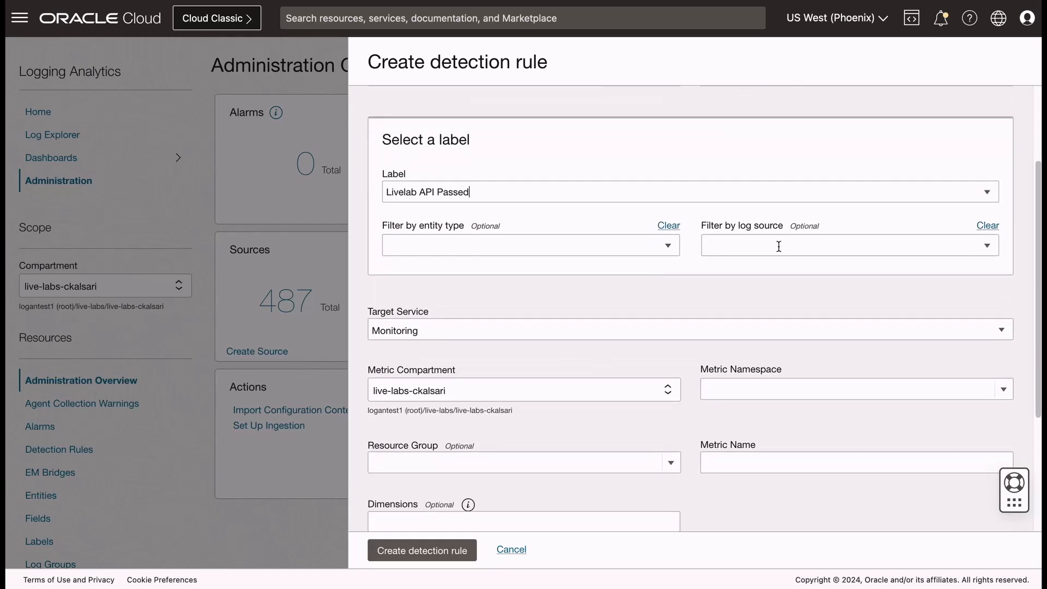
Choose Monitoring as the rule's target service and keep the live-labs compartment as its metric compartment.
scroll(809, 250, "down", 1)
left_click(531, 289)
left_click(521, 316)
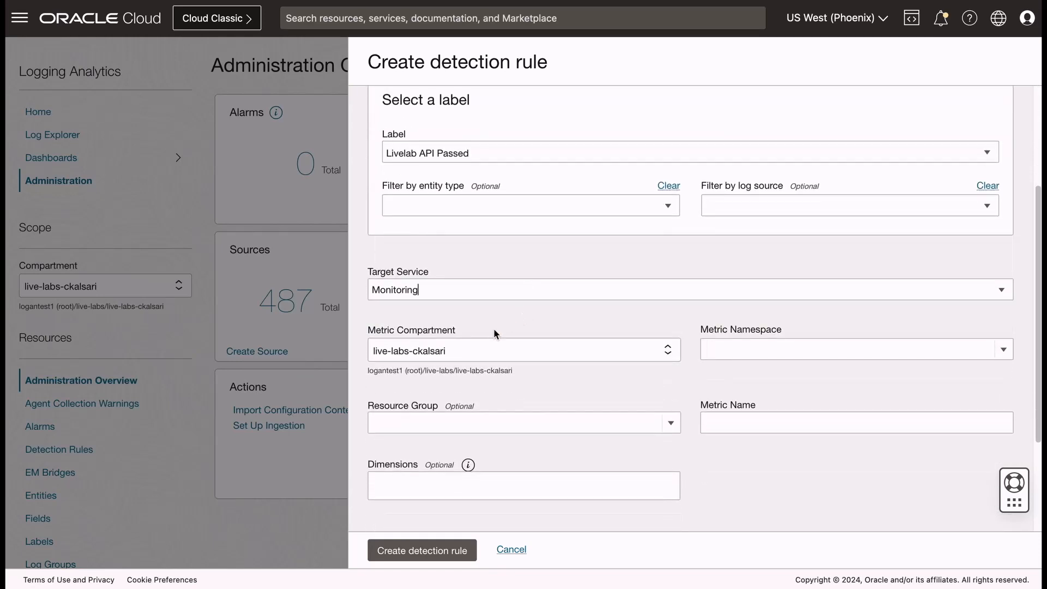
scroll(480, 322, "down", 1)
left_click_drag(446, 311, 368, 316)
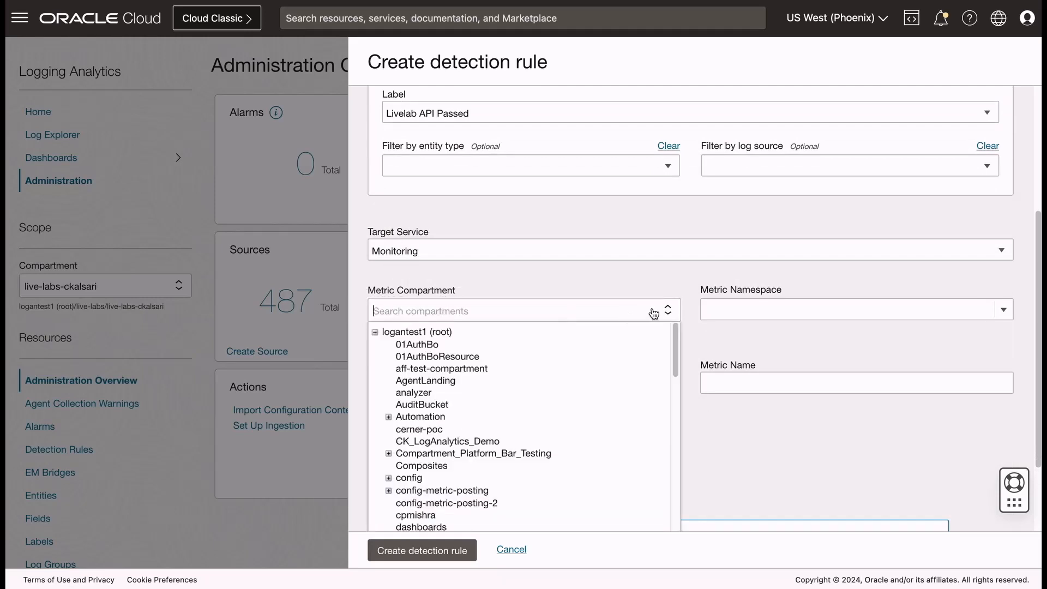
left_click(603, 308)
Set the rule's metric namespace to livelabmetricnamespace and its metric name to livelab_name.
left_click(748, 306)
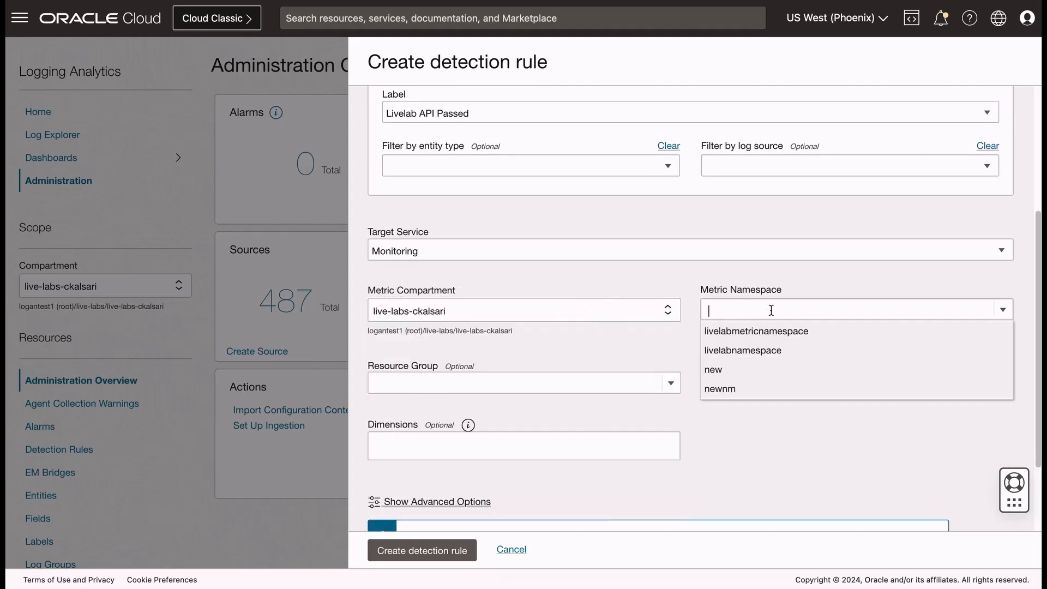
type("live")
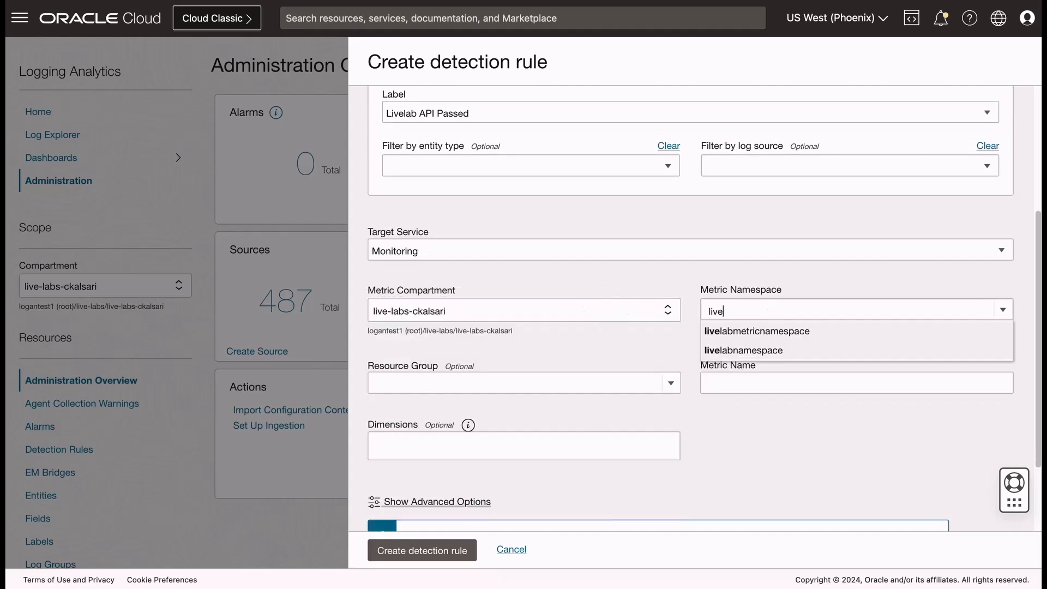
type("labmetricname")
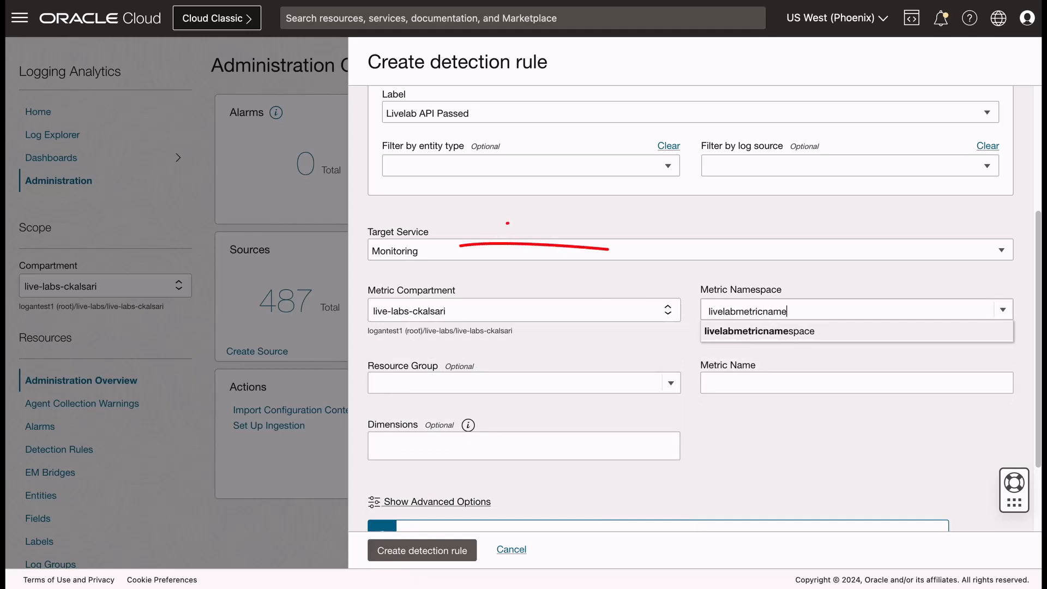
type("sp")
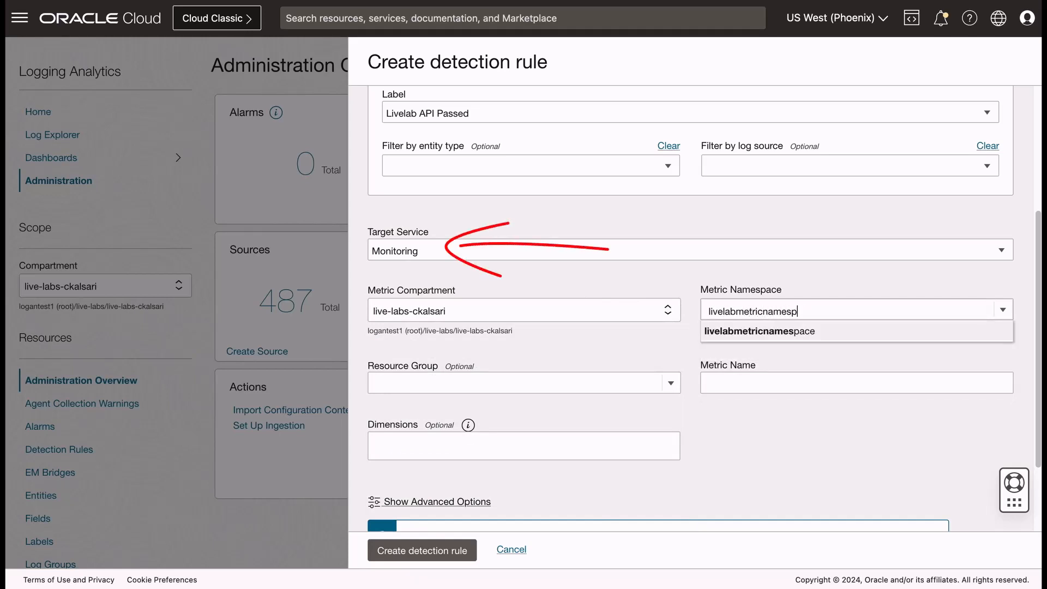
type("ace")
left_click(627, 378)
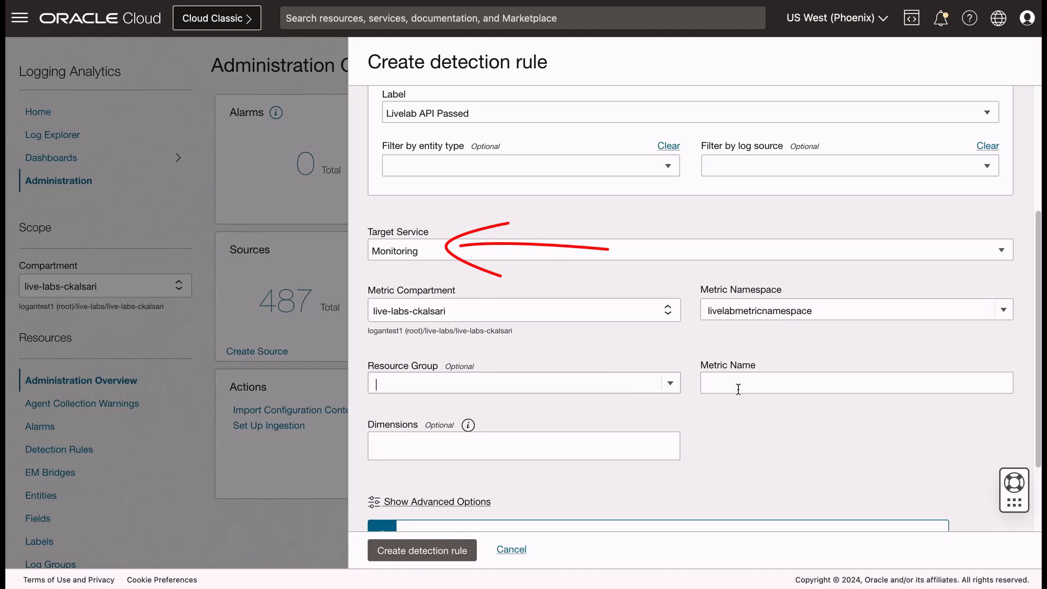
left_click(762, 389)
type("livela")
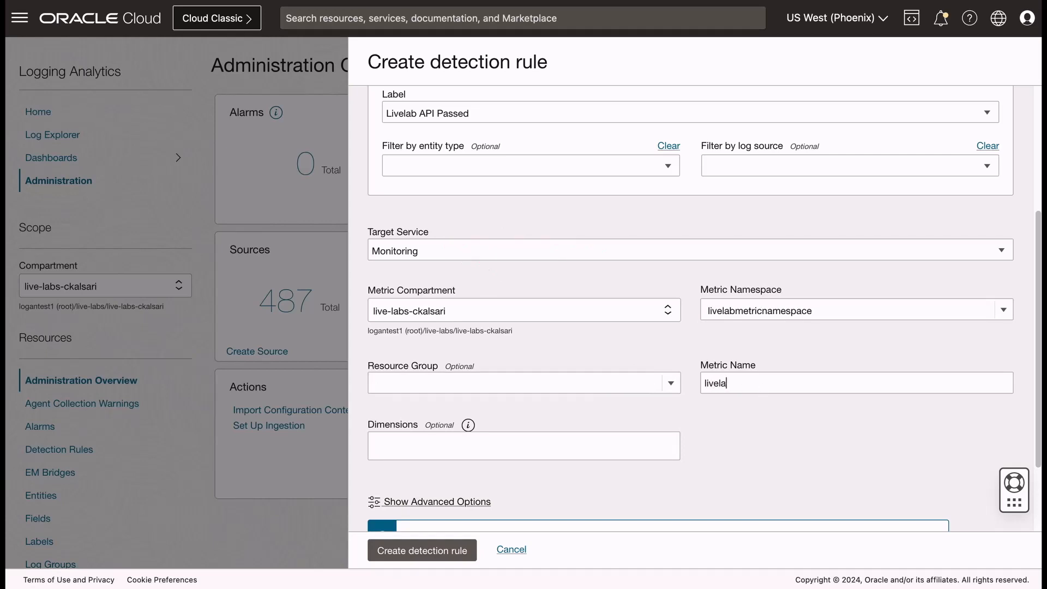
type("b_name")
Review the detection rule's name, label and metric settings, and create the rule.
scroll(557, 364, "down", 2)
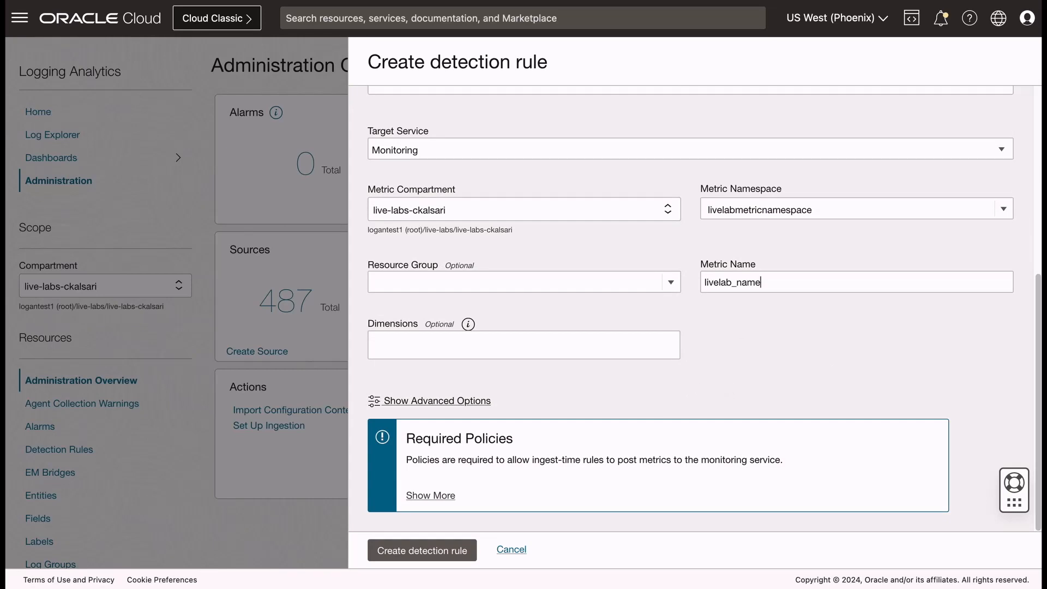
scroll(601, 392, "up", 6)
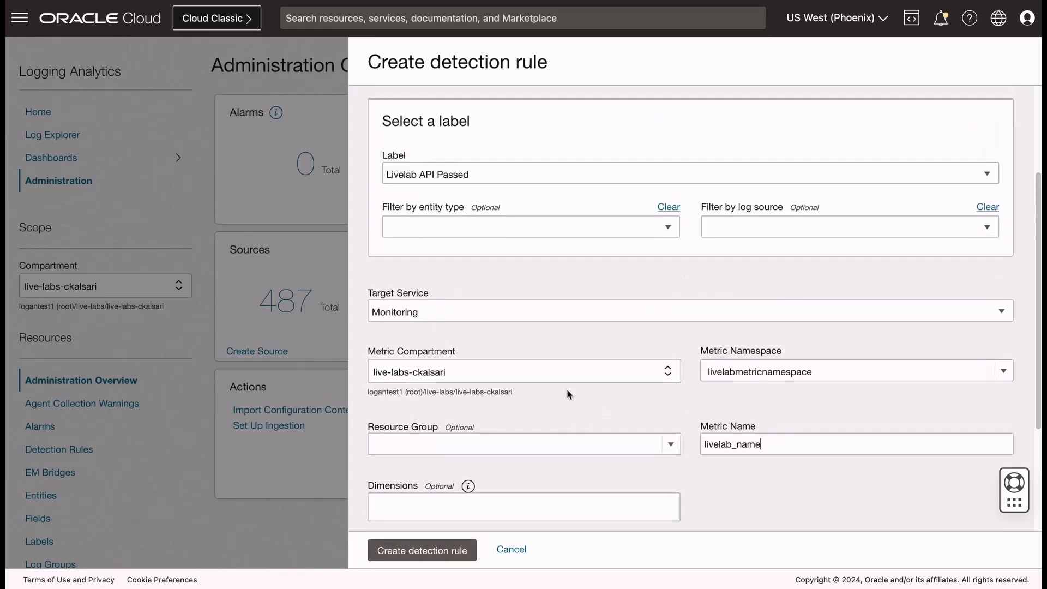
scroll(460, 446, "down", 6)
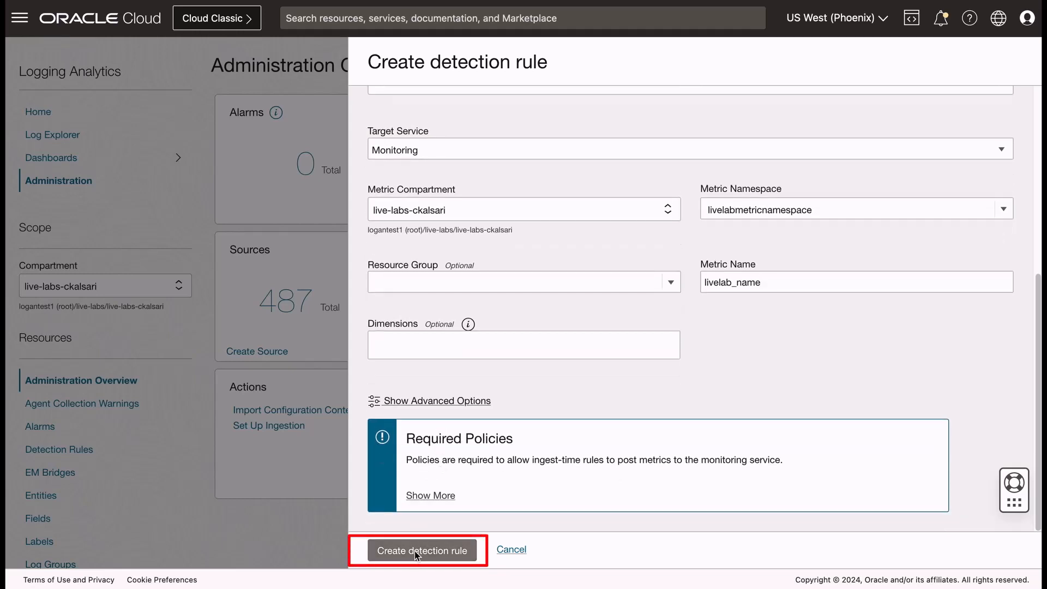
scroll(519, 367, "up", 4)
left_click(388, 224)
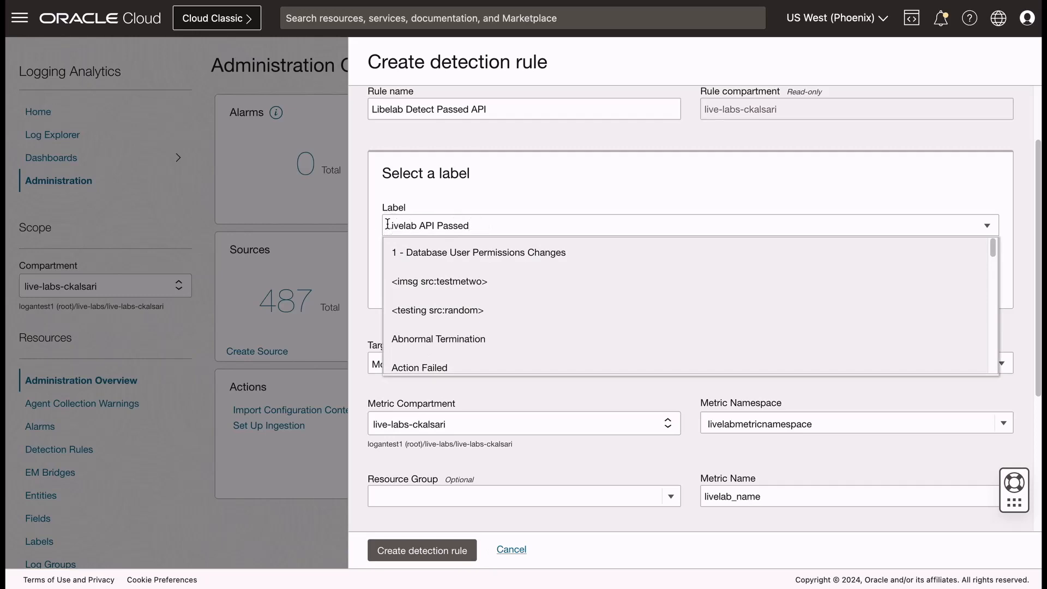
left_click(372, 191)
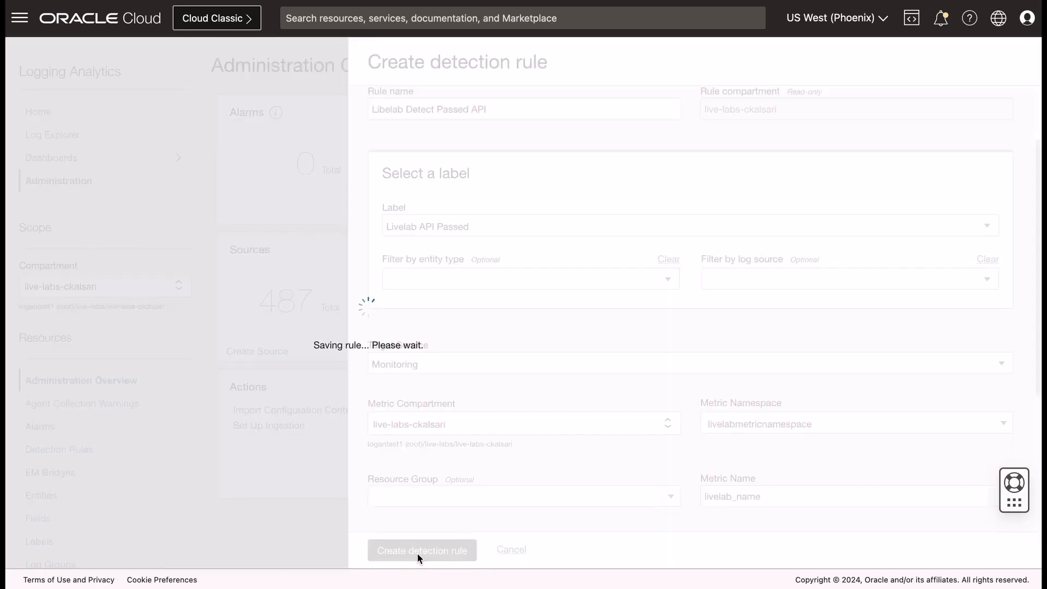
left_click(417, 552)
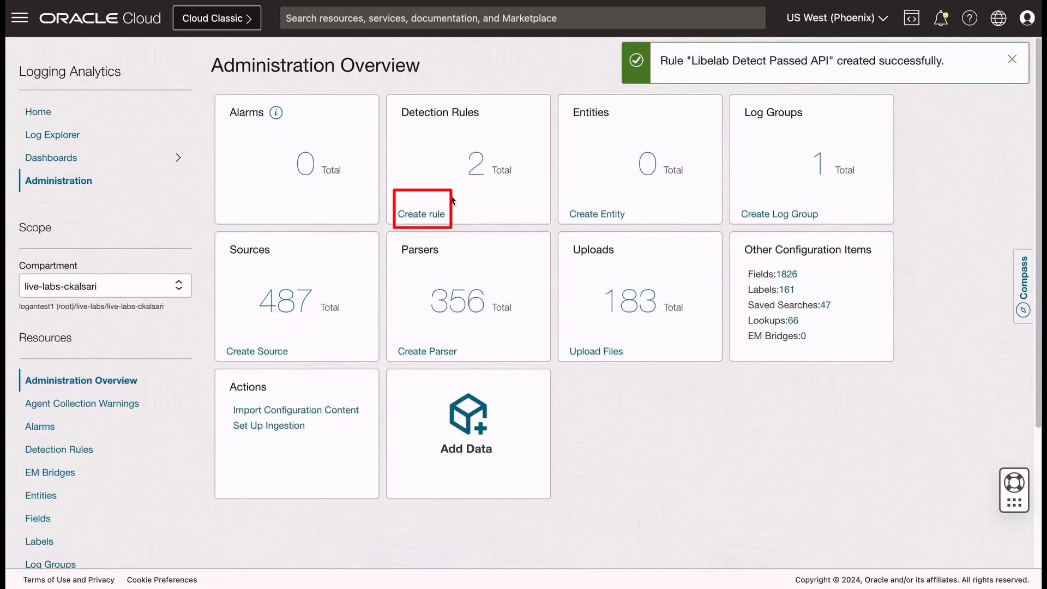
Start a second ingest time detection rule named "Livelab Detect Failed API".
left_click(435, 215)
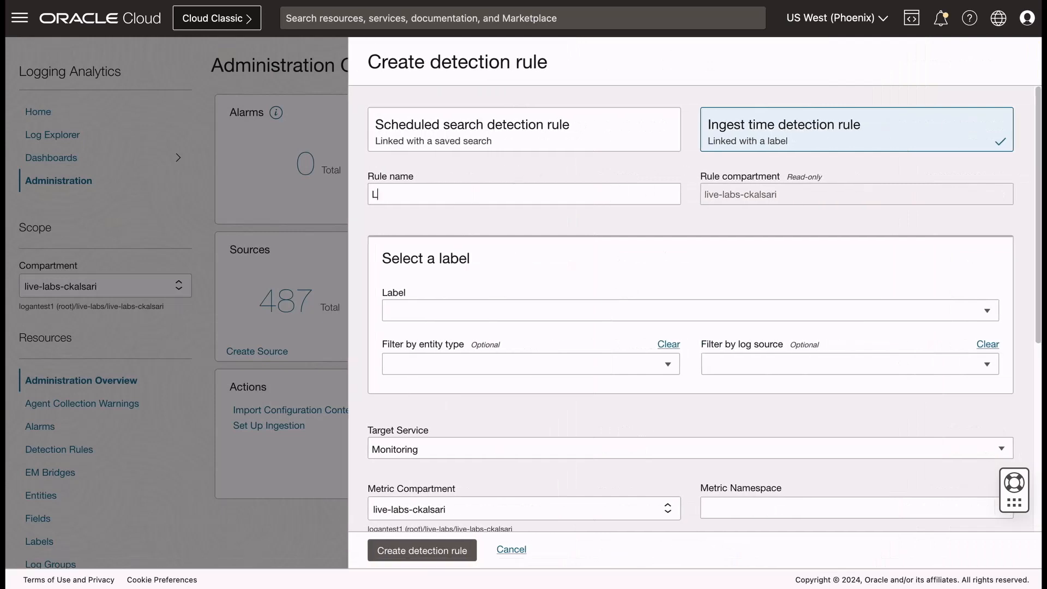
left_click(827, 139)
left_click(562, 192)
type("L")
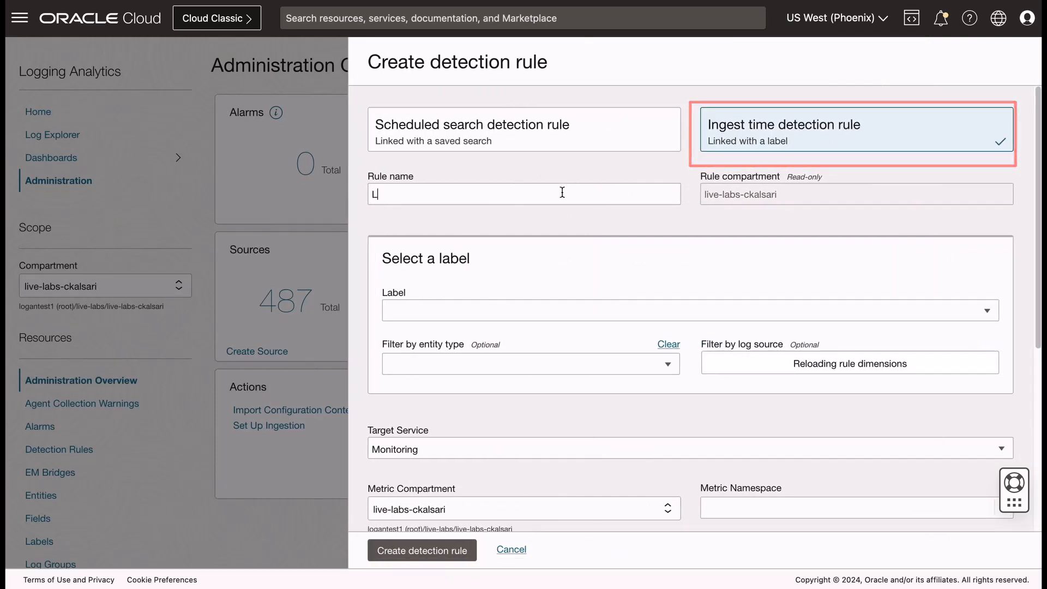
type("ivelab De")
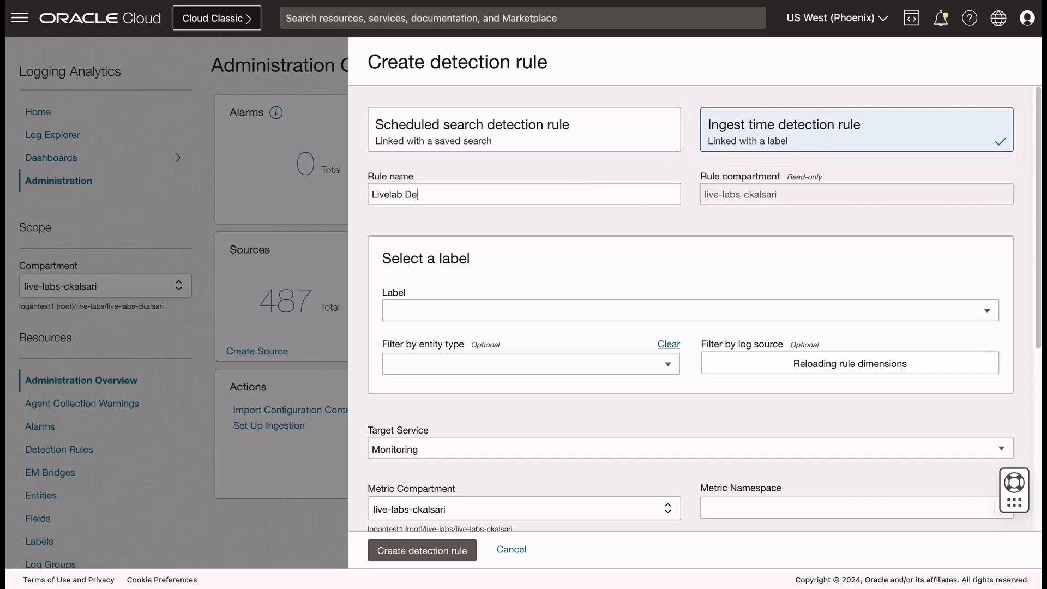
type("tect")
scroll(426, 172, "down", 5)
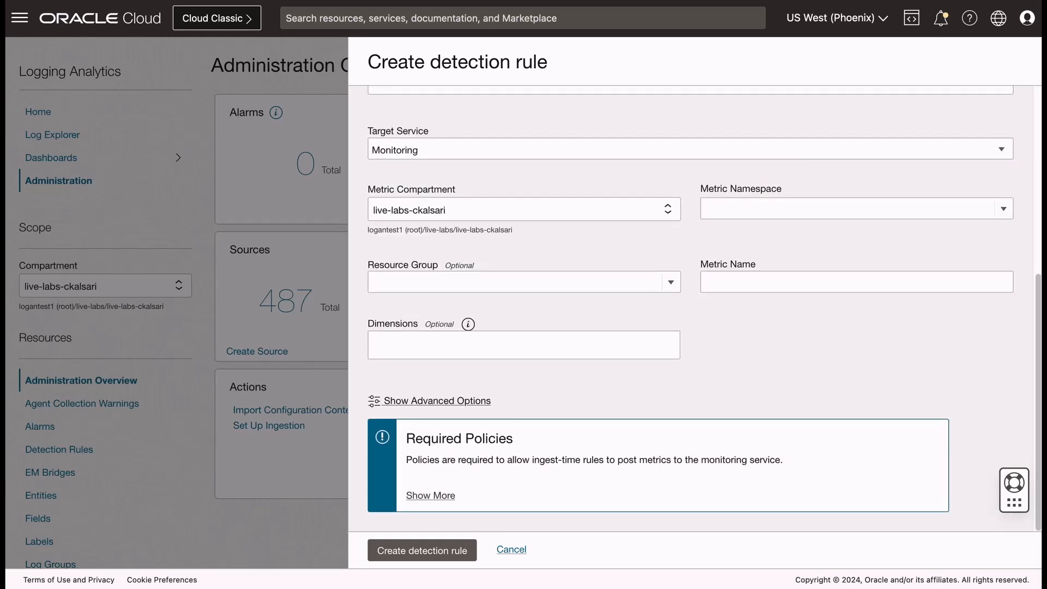
scroll(426, 171, "up", 5)
type("Failed API")
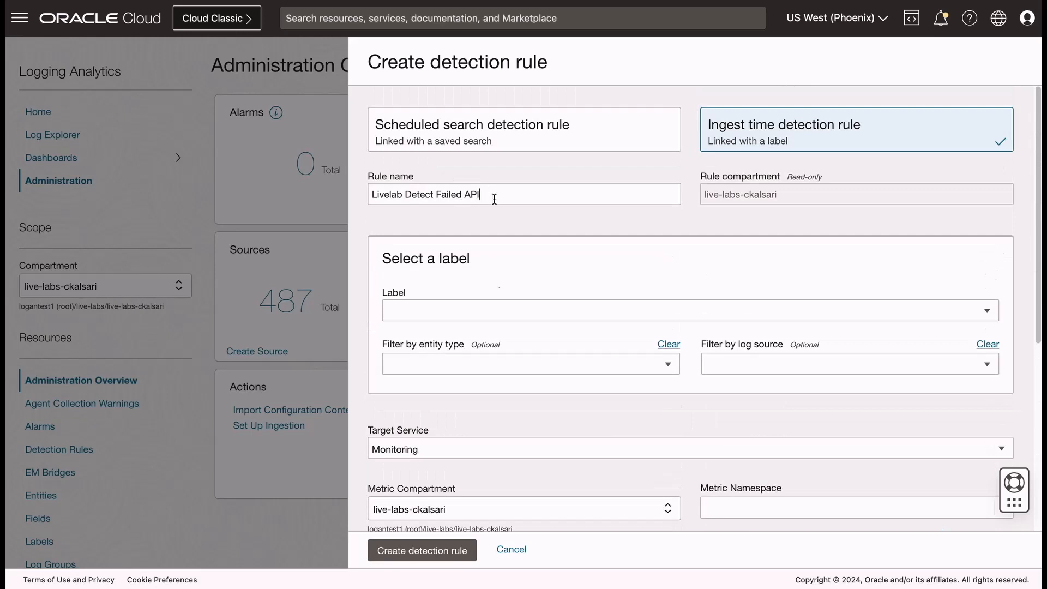
Select Livelab API Failed as the label for the Livelab Detect Failed API rule.
left_click(489, 316)
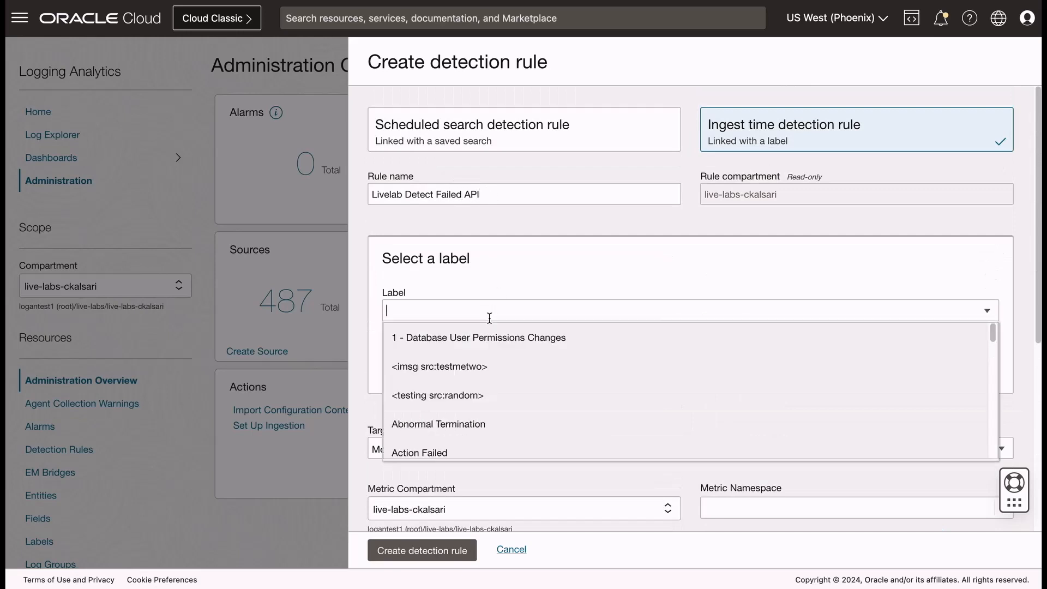
type("livela")
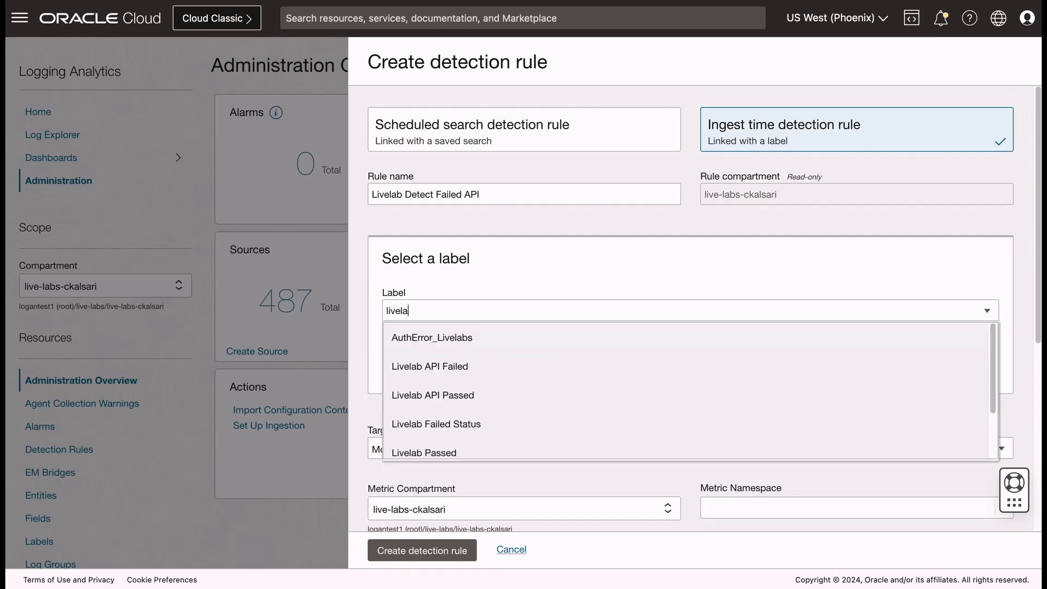
type("b a")
left_click(467, 333)
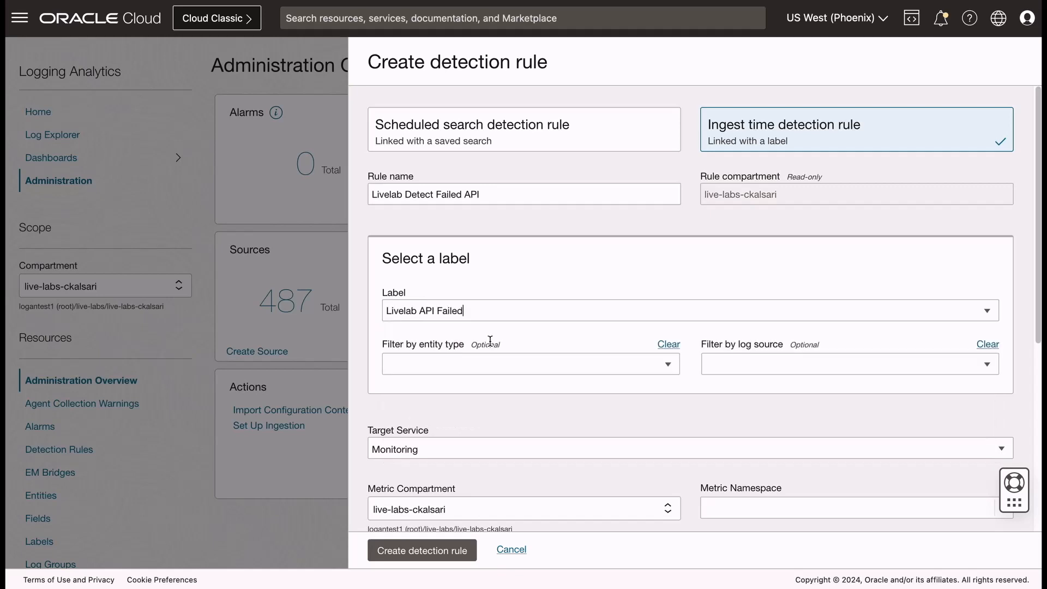
Set the rule's metric namespace to livelabmetricnamespace and its metric name to livelab_name, and create the detection rule.
scroll(467, 329, "down", 3)
scroll(654, 344, "down", 2)
left_click(725, 344)
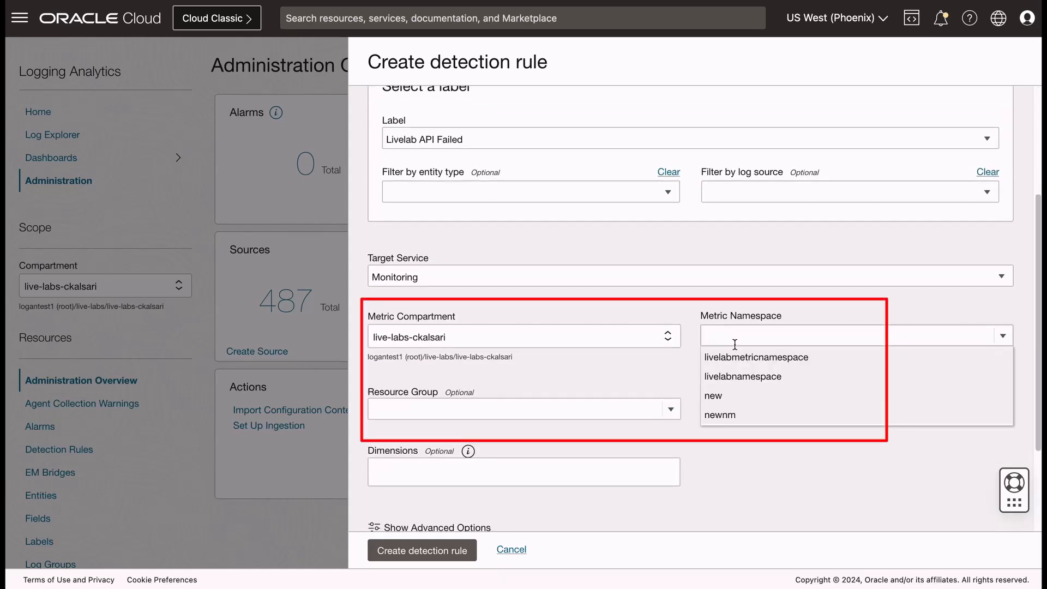
left_click(733, 358)
left_click(758, 407)
type("l")
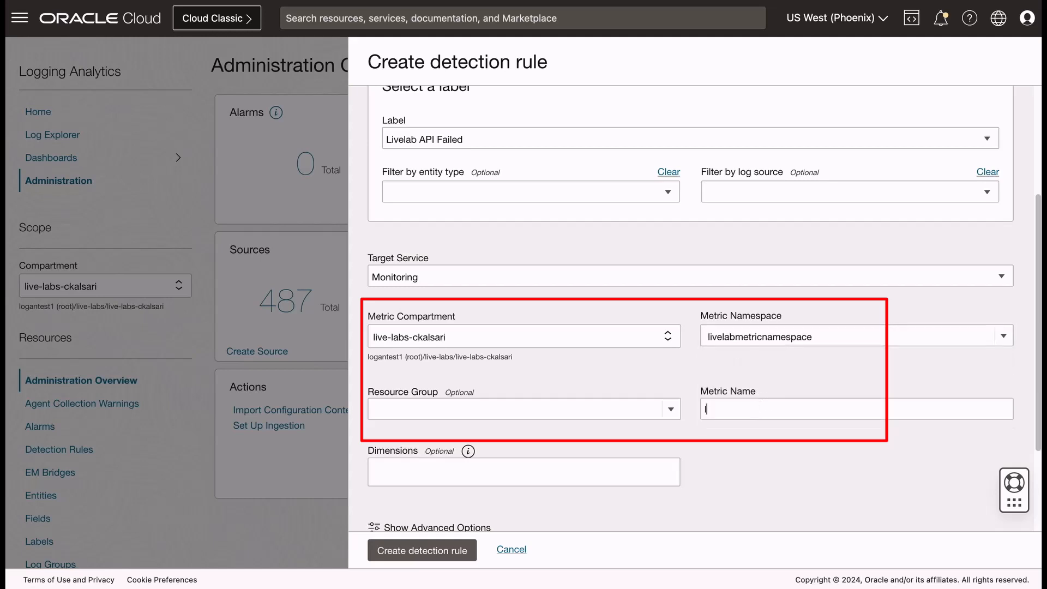
type("ivelab_")
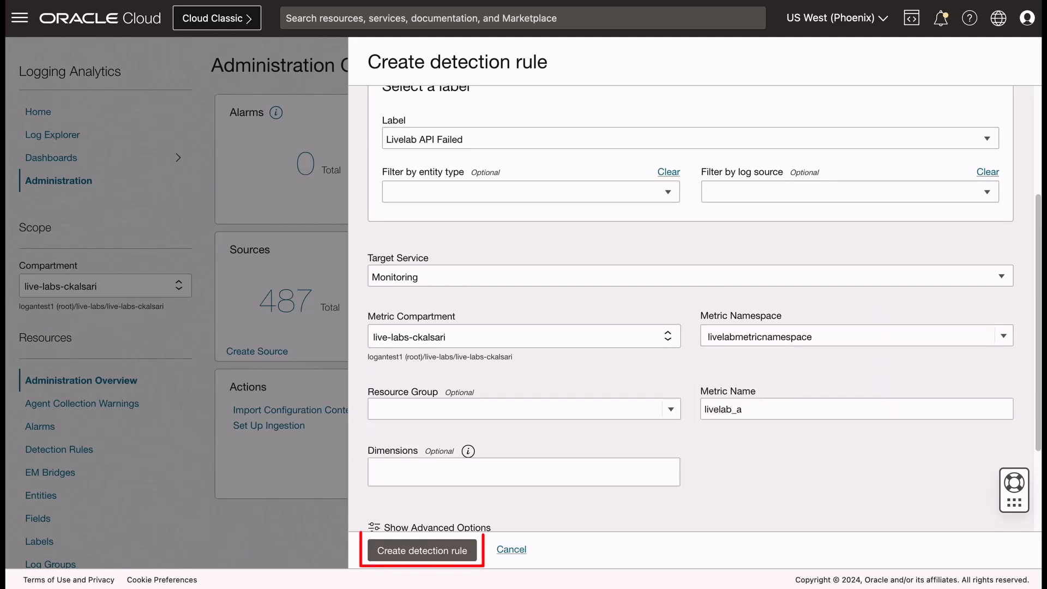
type("name")
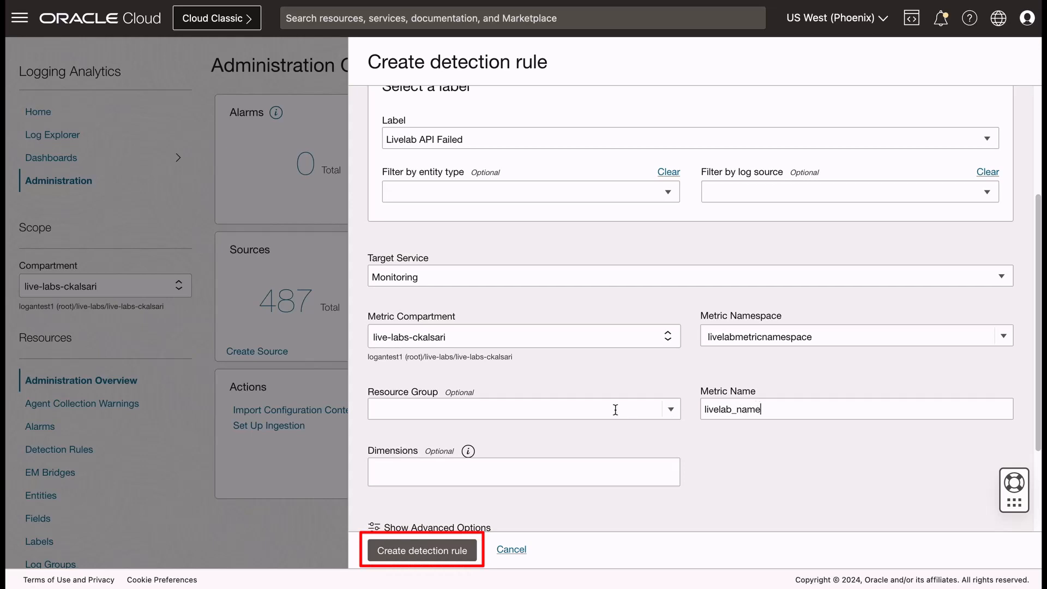
scroll(615, 409, "down", 3)
left_click(456, 547)
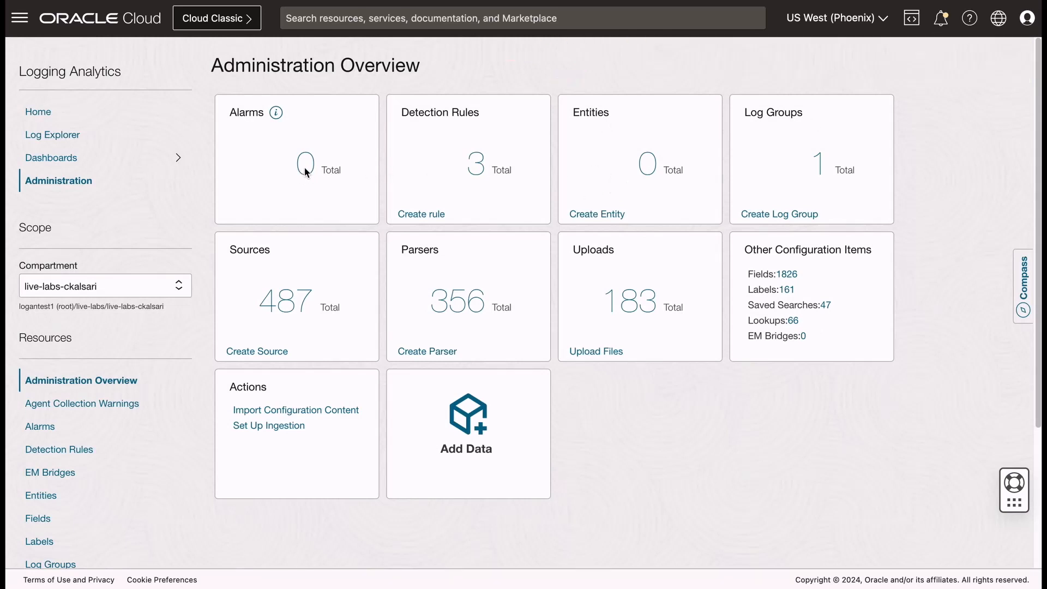
Open the Livelab Detect Failed API rule from the detection rules list and start creating an alarm from it.
scroll(45, 329, "down", 3)
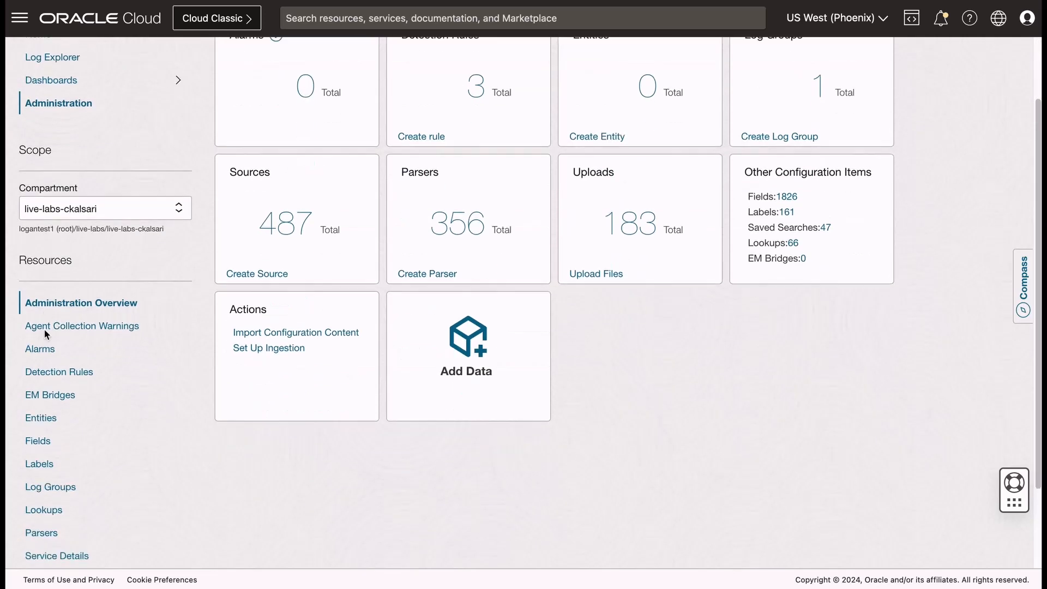
scroll(52, 340, "up", 3)
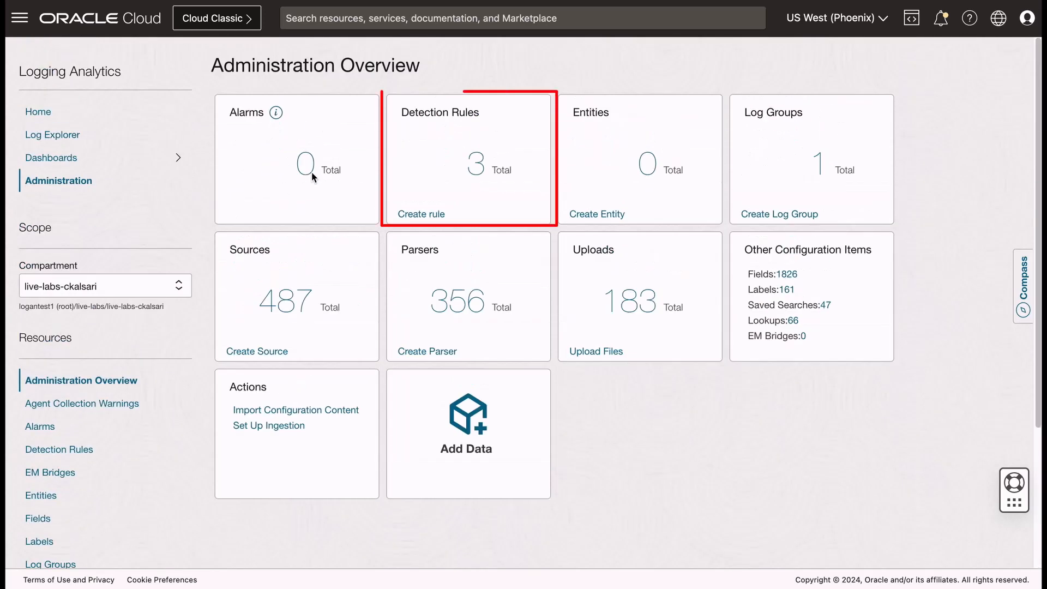
left_click(481, 167)
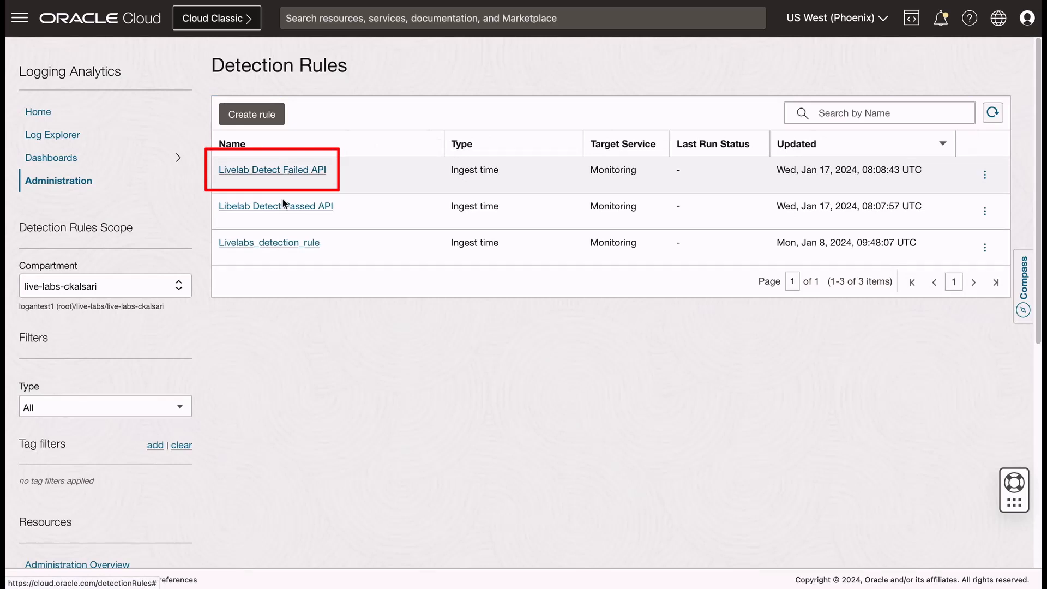
left_click(286, 171)
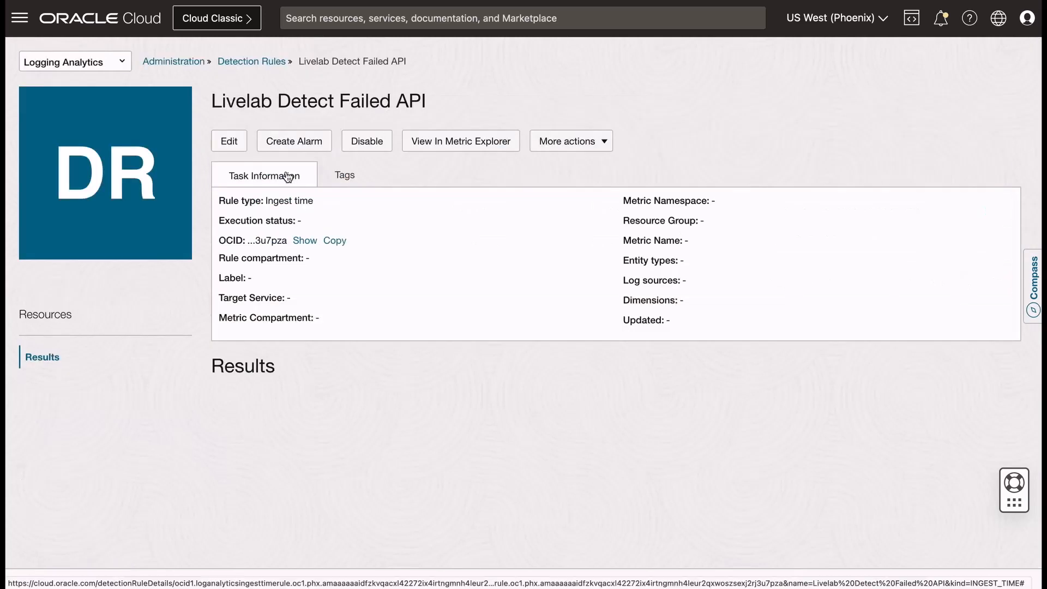
left_click(289, 143)
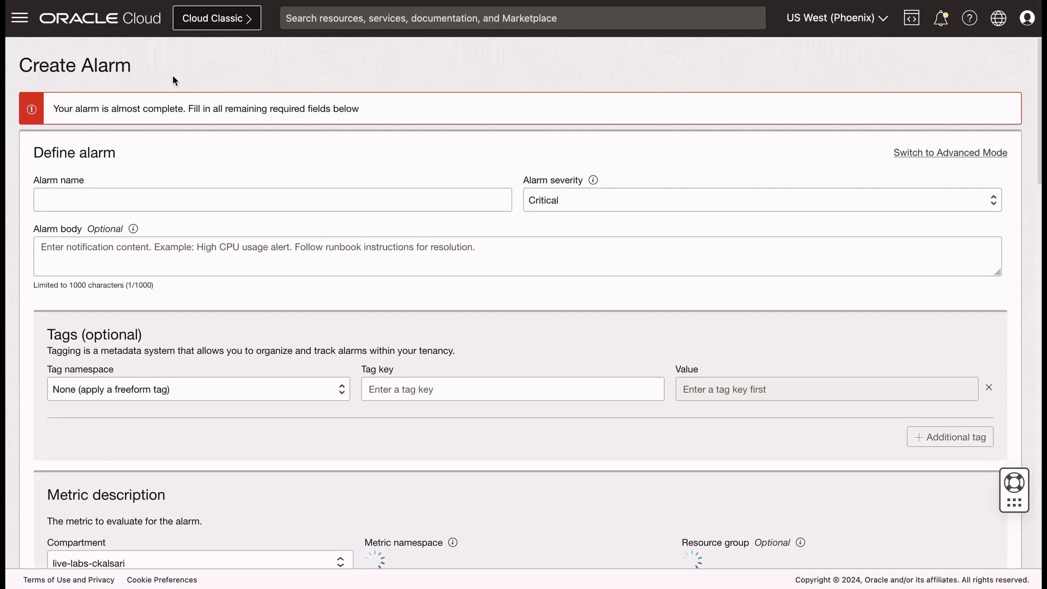
Name the alarm "Livelab Failed APIs more than 30%" and keep its severity at Critical.
left_click(127, 199)
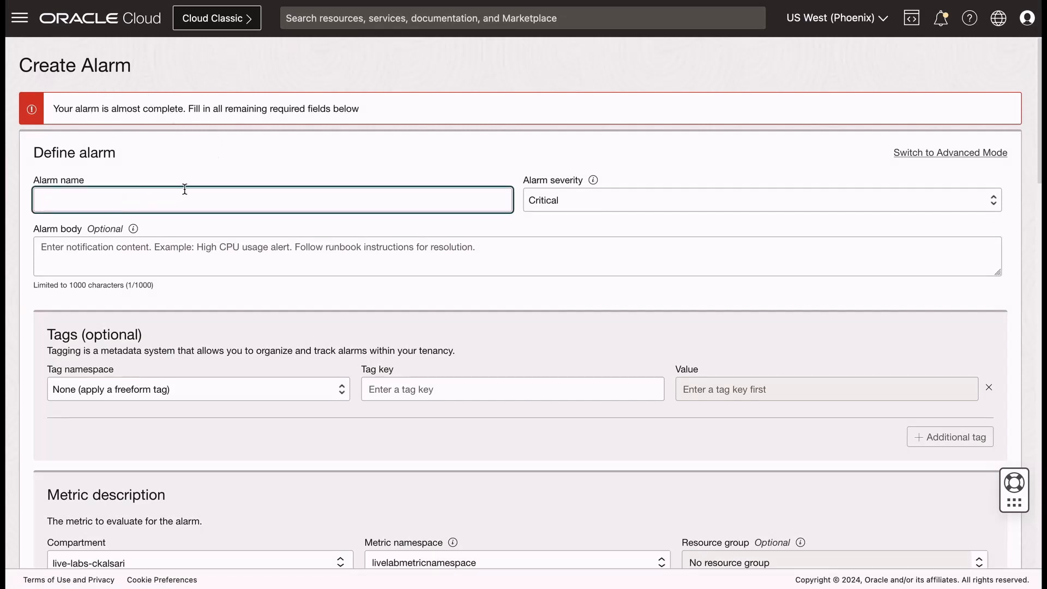
type("Livelab Failed APIs more than 30")
left_click(660, 199)
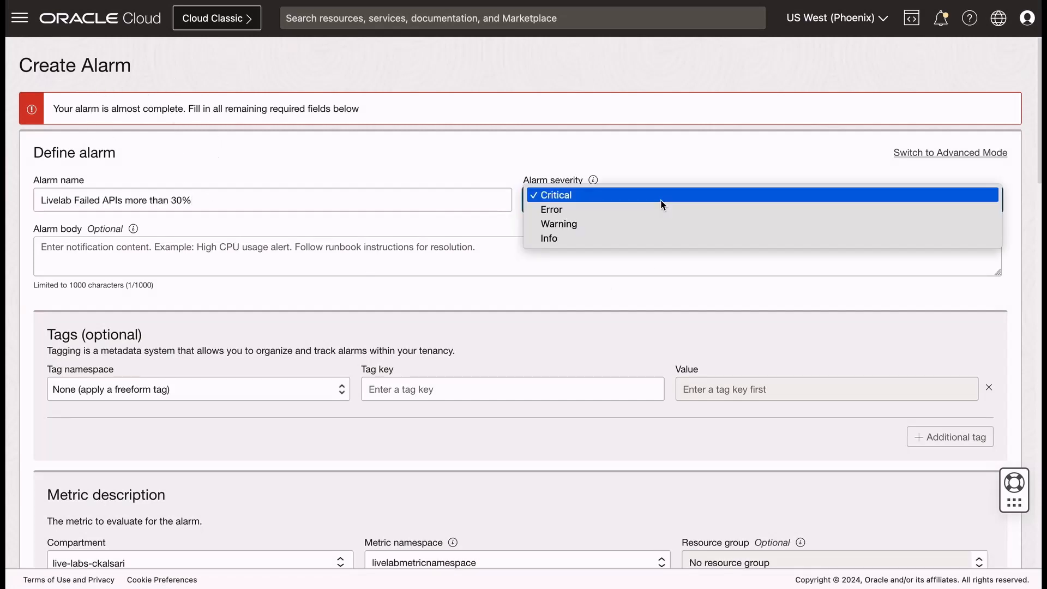
left_click(636, 198)
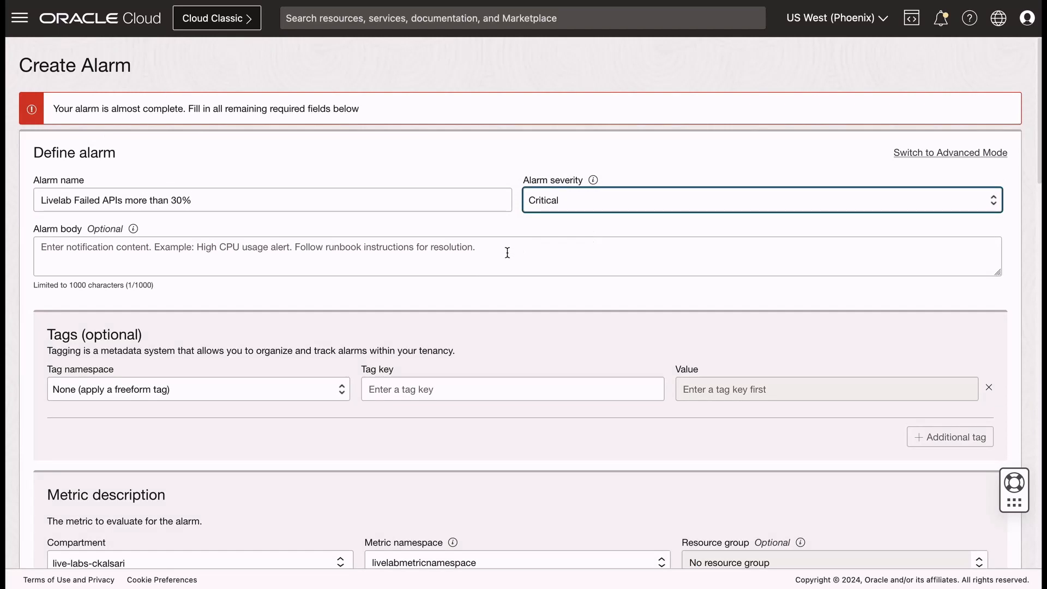
Switch the alarm to advanced mode and replace its query with the placeholder-OCID livelab_name[15m] ratio of failed to passed-plus-failed sums > 0.3.
left_click(950, 152)
scroll(305, 338, "down", 5)
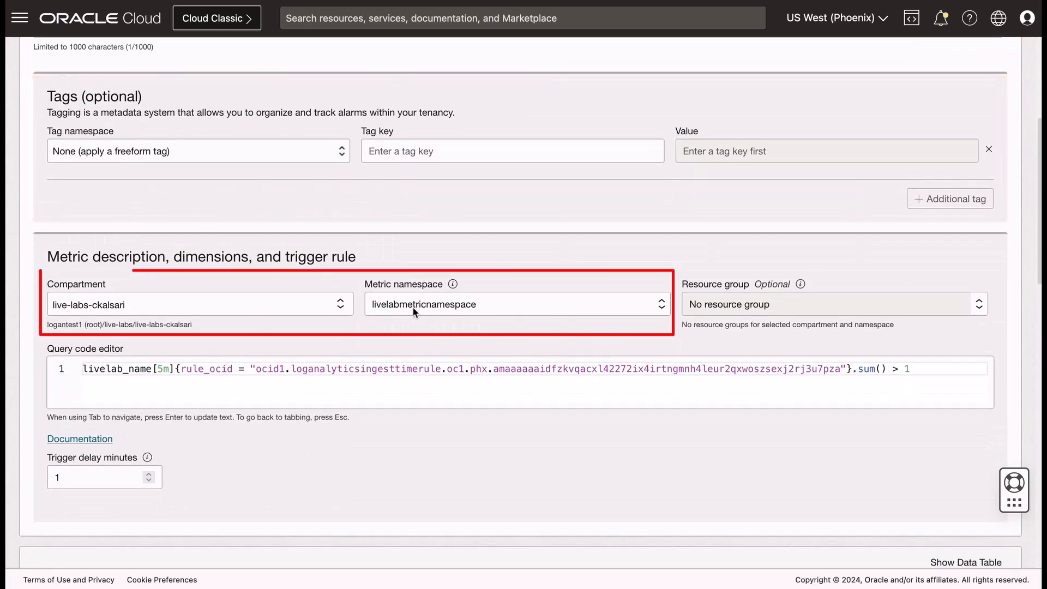
scroll(407, 312, "down", 1)
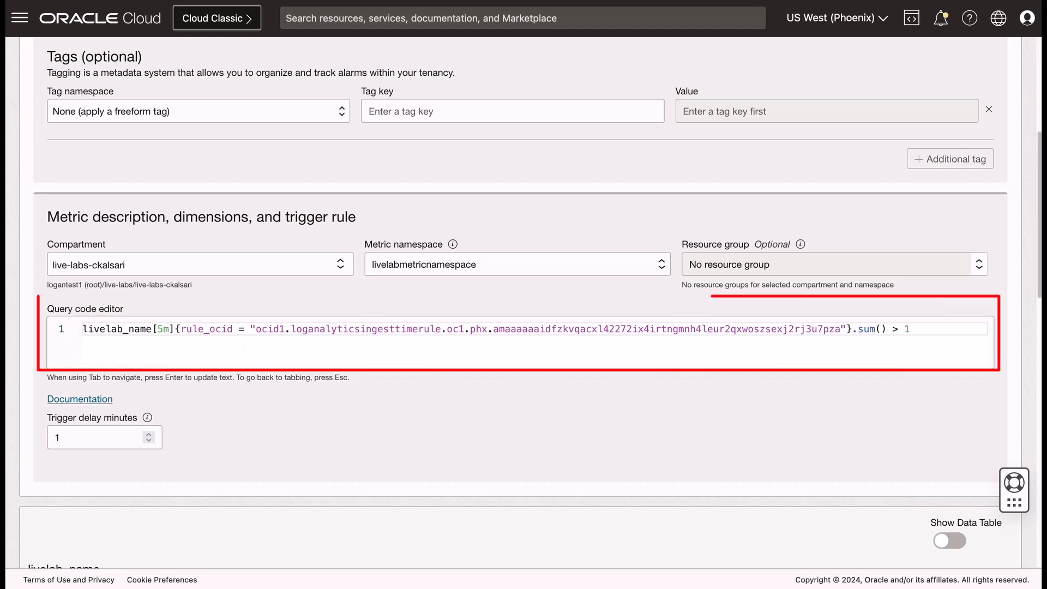
left_click_drag(930, 332, 101, 323)
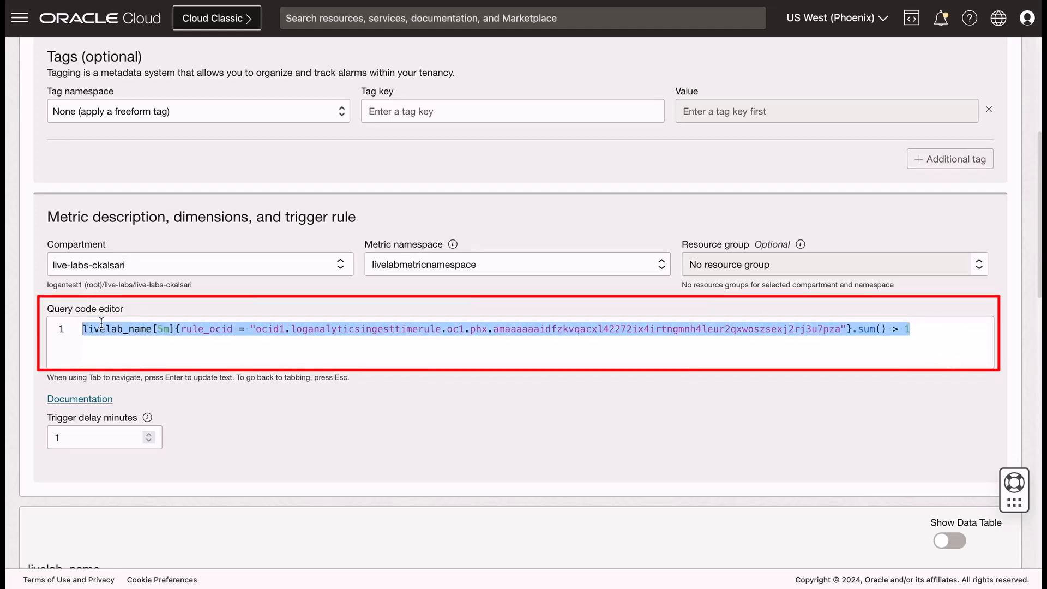
type("livelab_name[15m]{rule_ocid = \"<Detection rule ocid detecting Livelab API Failed label>\"}.grouping().sum() / (livelab_name[15m]{rule_ocid = \"<Detection rule ocid detecting Livelab API Passed label>\"}.grouping().sum() + livelab_name[15m]{rule_ocid = \"<Detection rule ocid detecting Livelab API Failed label>\"}.grouping().sum()) > 0.3")
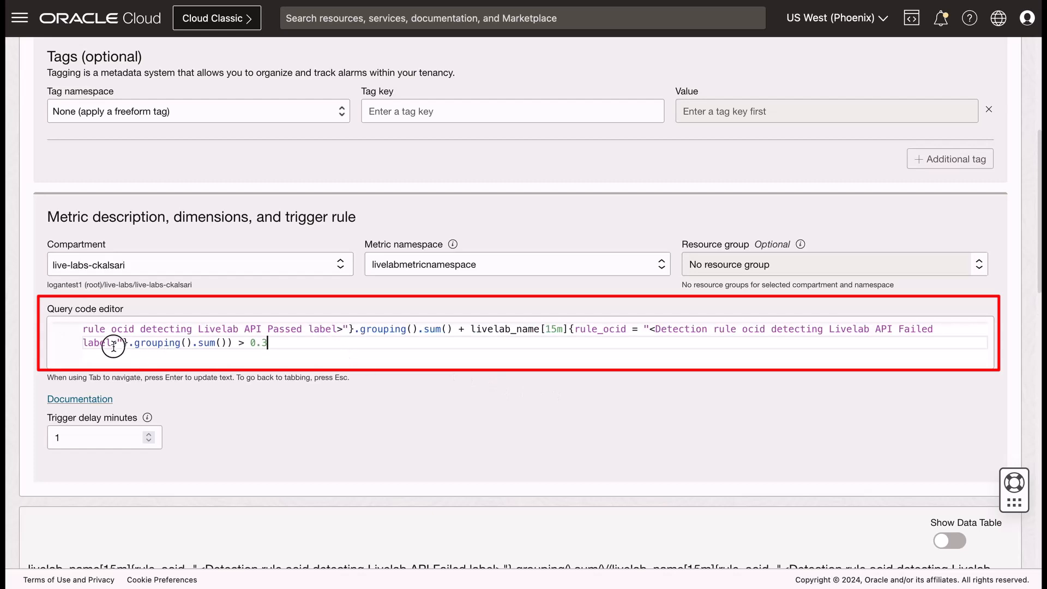
triple_click(155, 336)
left_click(224, 331)
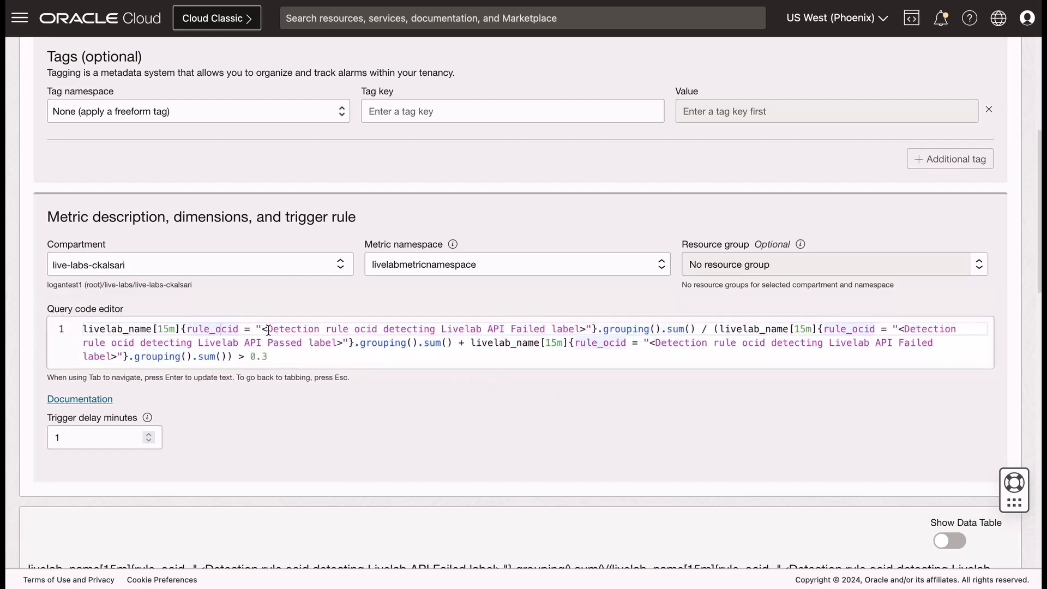
left_click_drag(268, 329, 579, 330)
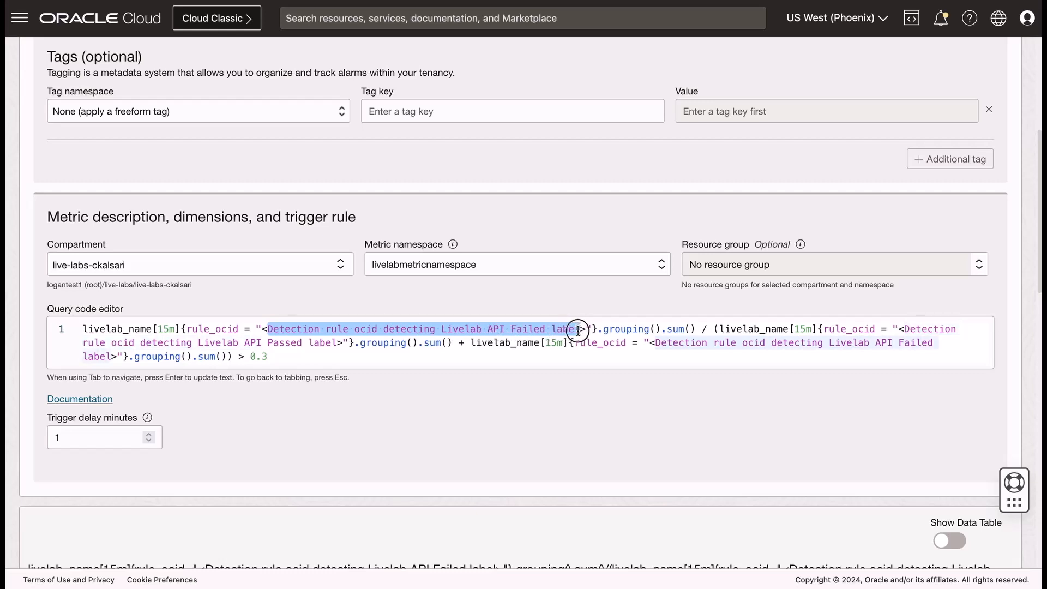
left_click(370, 330)
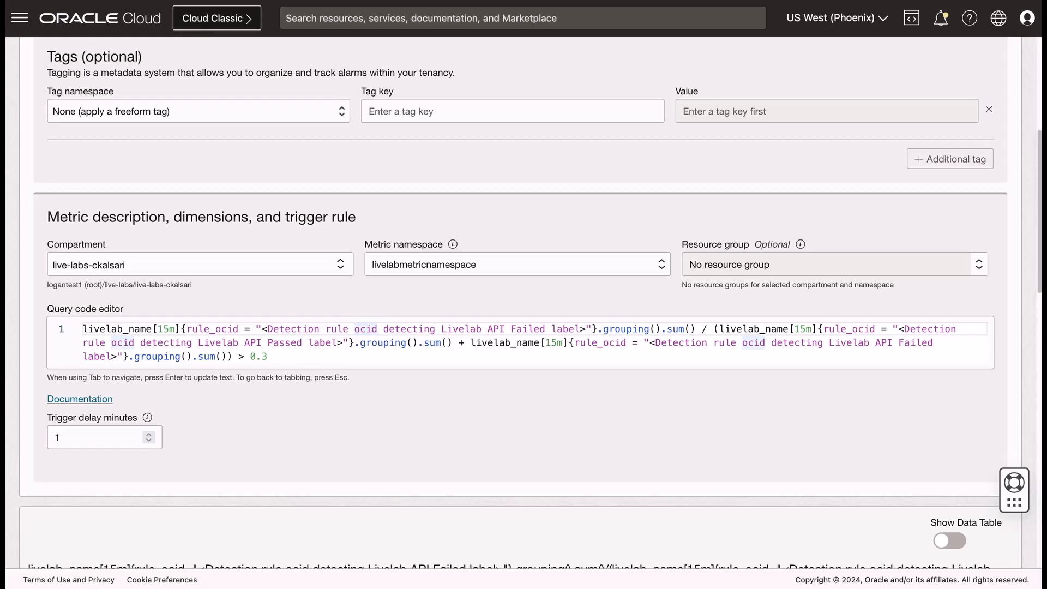
Duplicate the alarm's browser tab and go to the Logging Analytics Administration page in the copy.
right_click(218, 0)
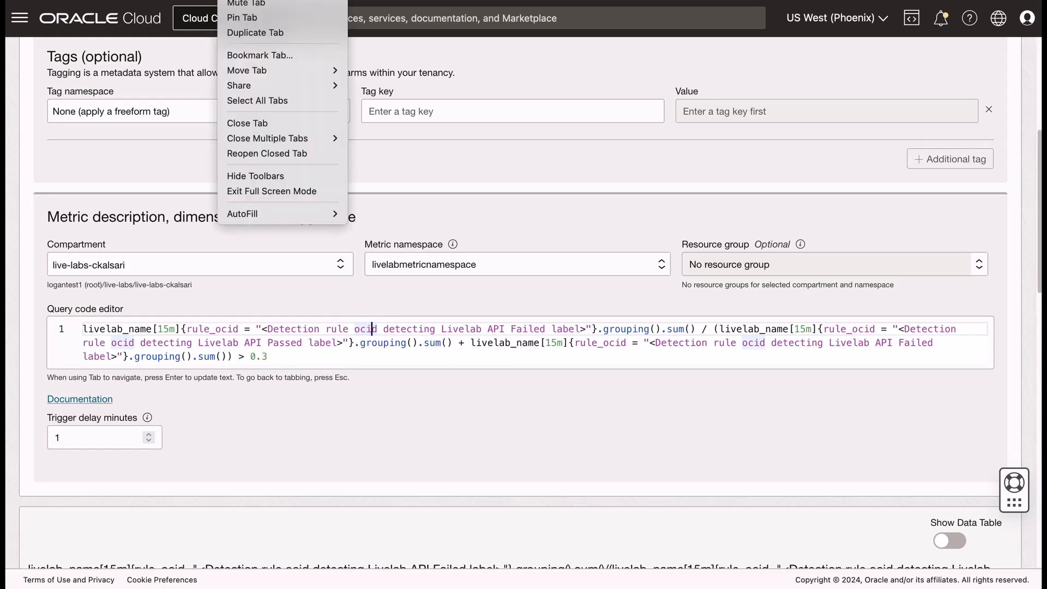
left_click(253, 32)
left_click(20, 18)
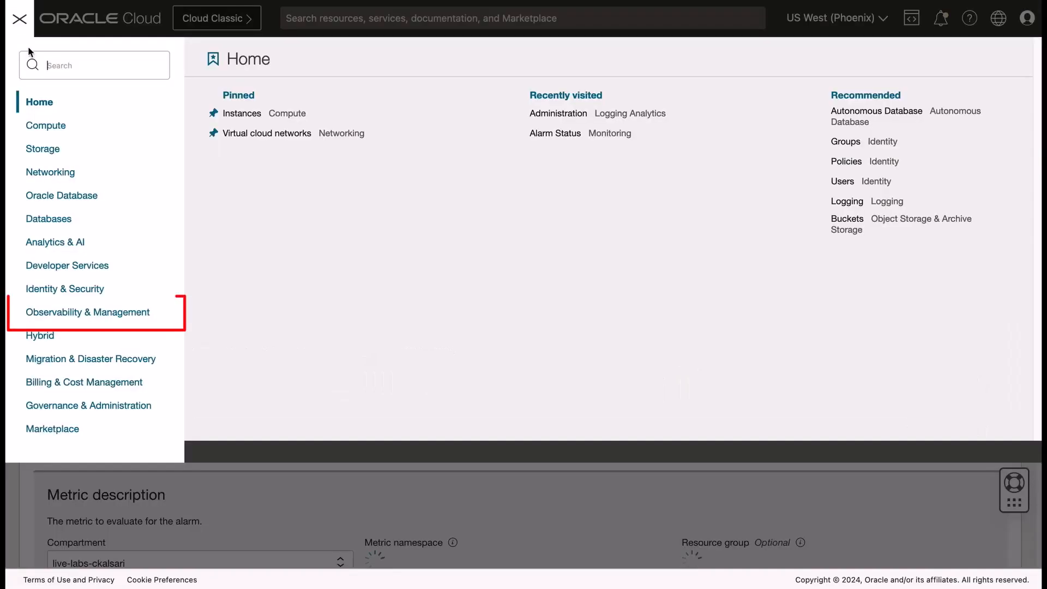
left_click(88, 317)
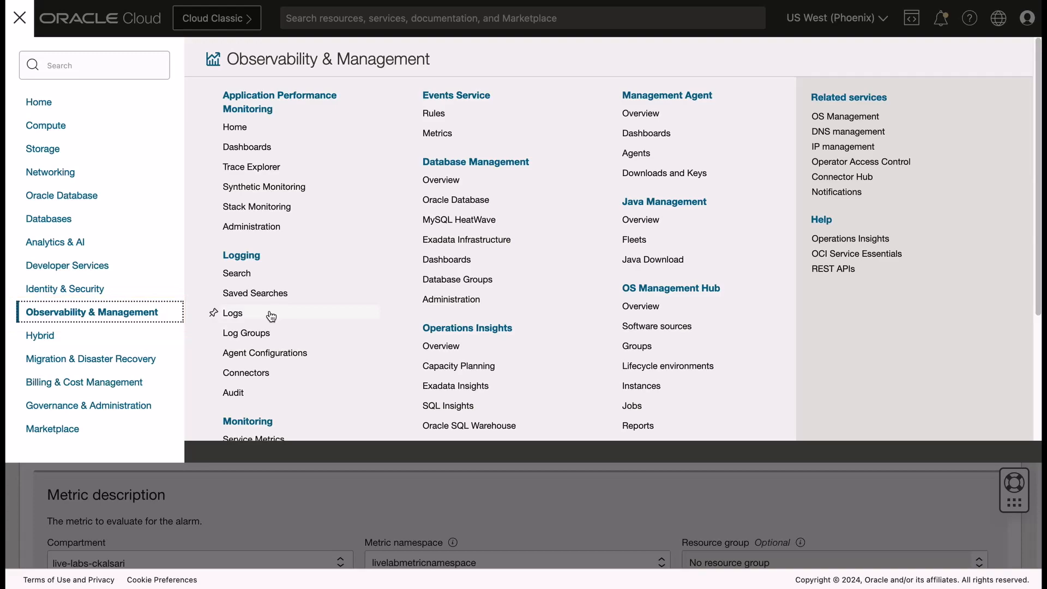
scroll(271, 316, "down", 5)
left_click(245, 423)
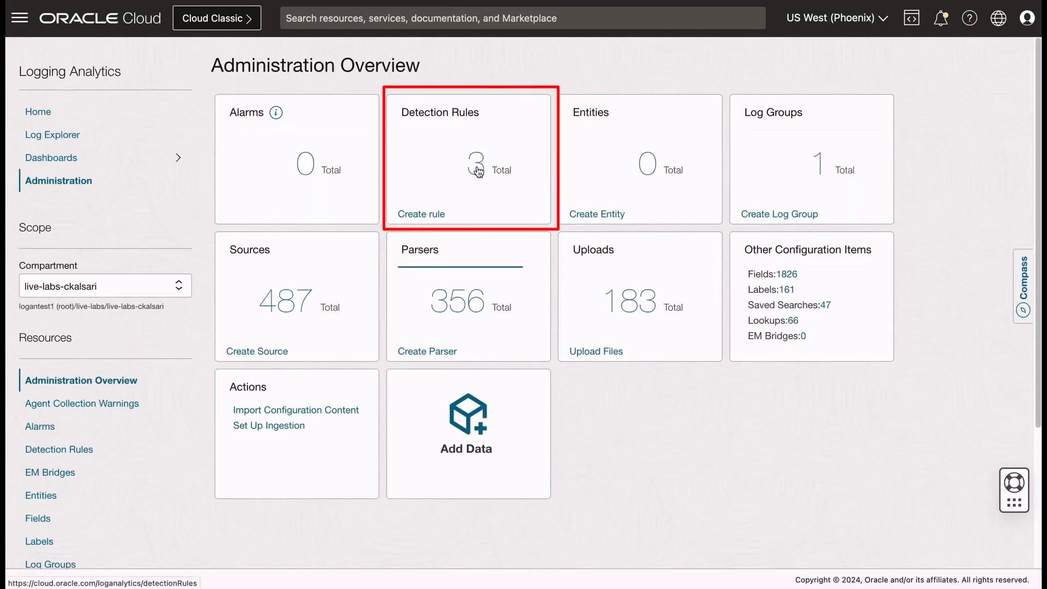
Open the Livelab Detect Failed API detection rule's details and copy its OCID.
left_click(478, 169)
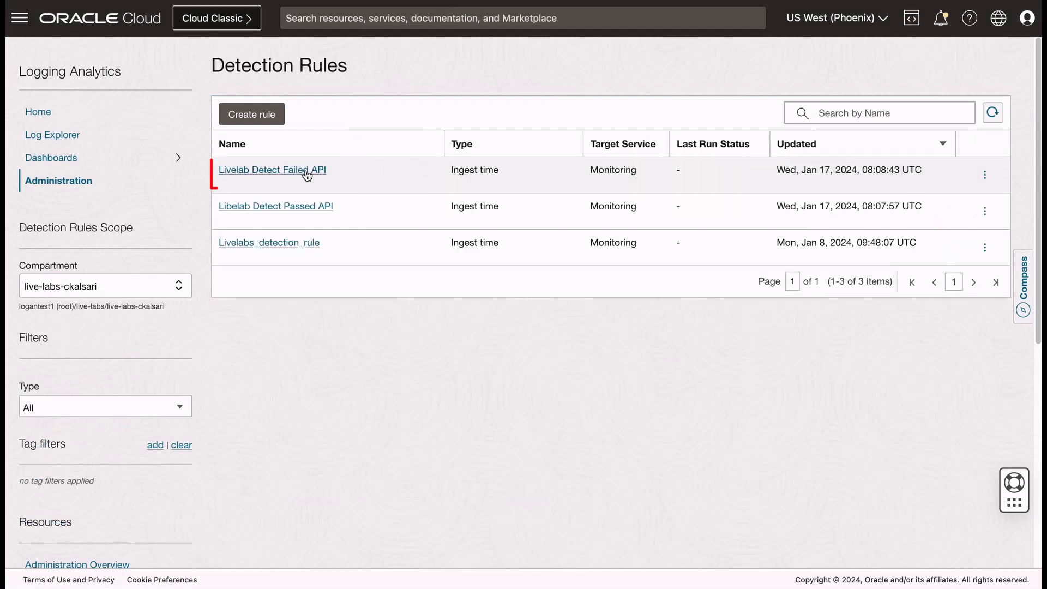
left_click(306, 174)
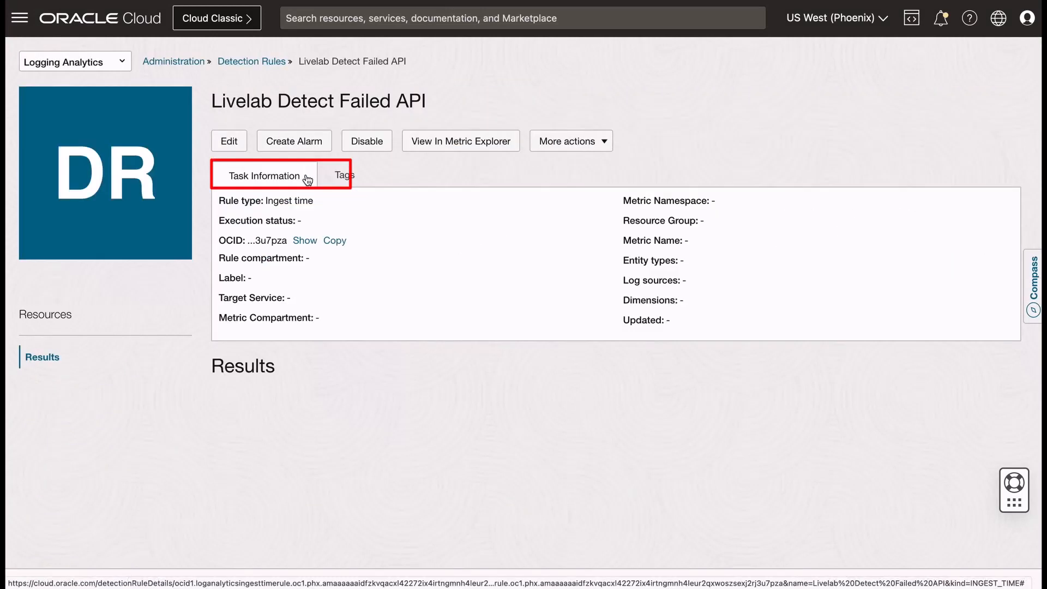
triple_click(214, 102)
left_click_drag(225, 241, 231, 244)
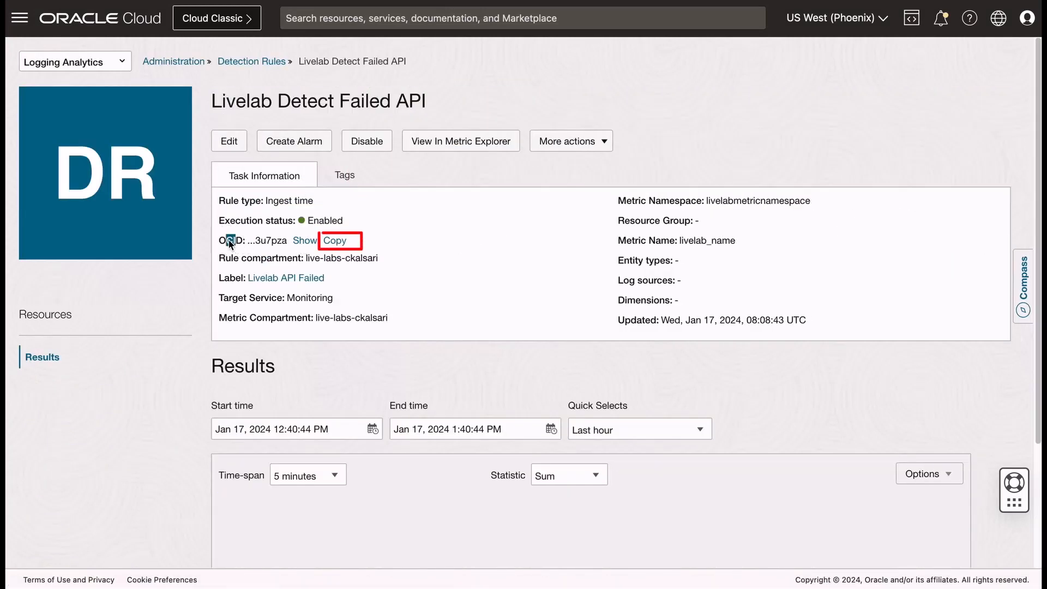
left_click(332, 241)
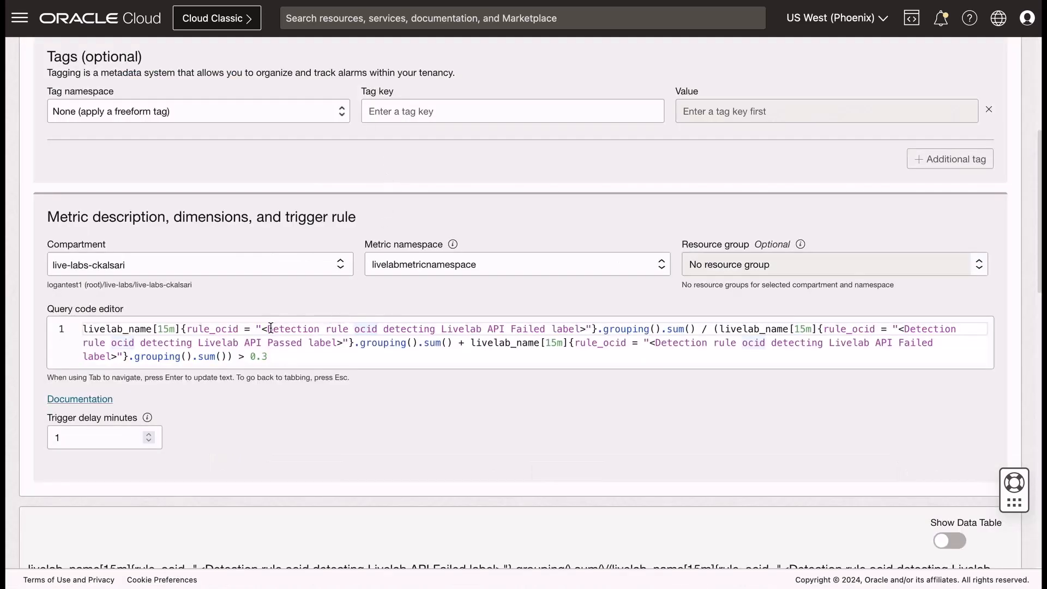
Replace both Livelab API Failed label placeholders in the alarm query with the copied detection rule OCID.
left_click_drag(262, 329, 587, 329)
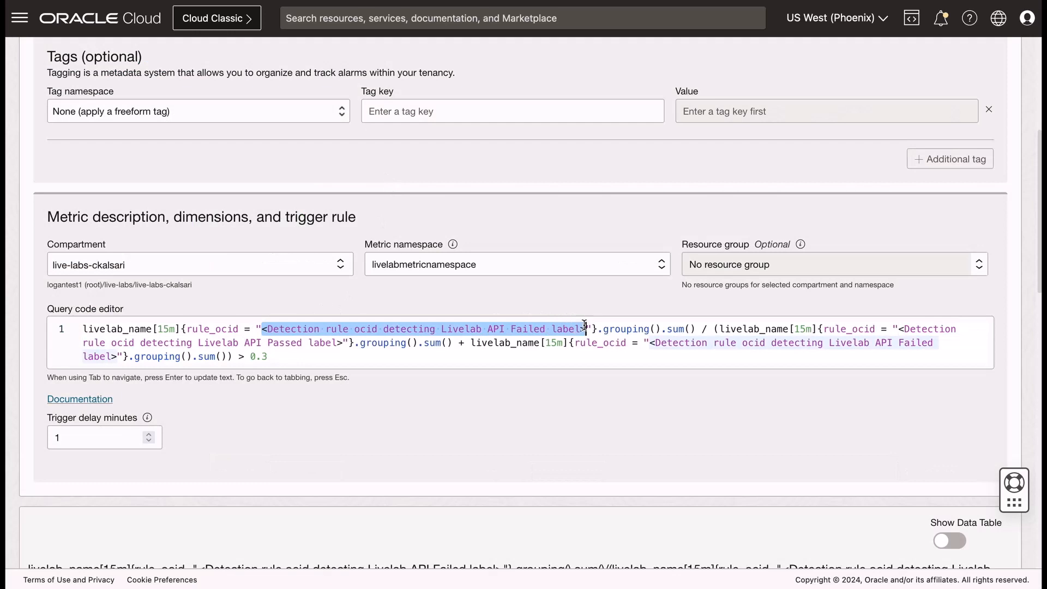
key("ctrl+v")
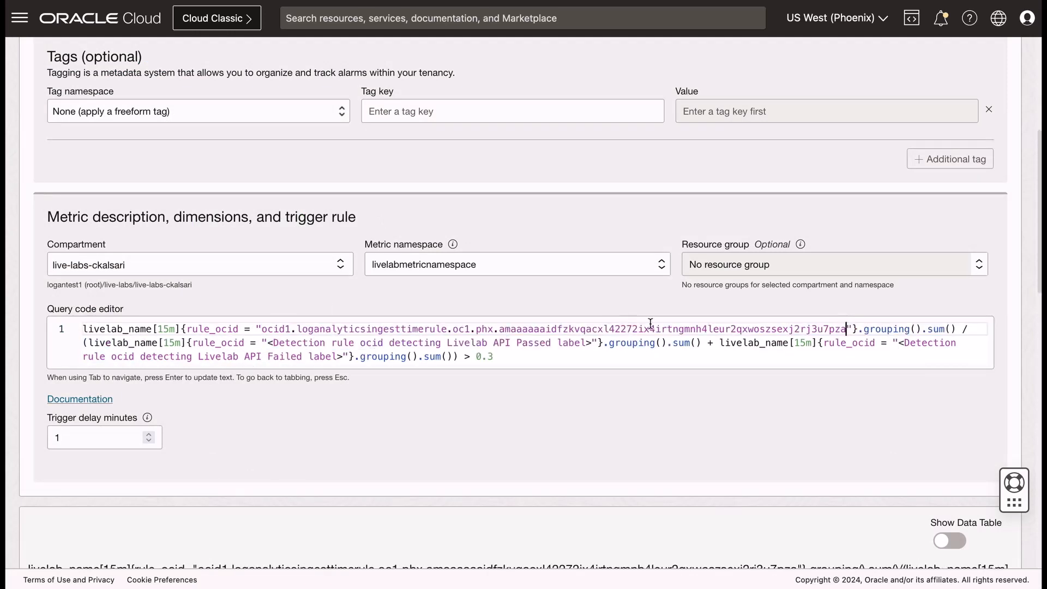
left_click_drag(899, 343, 342, 344)
key("ctrl+v")
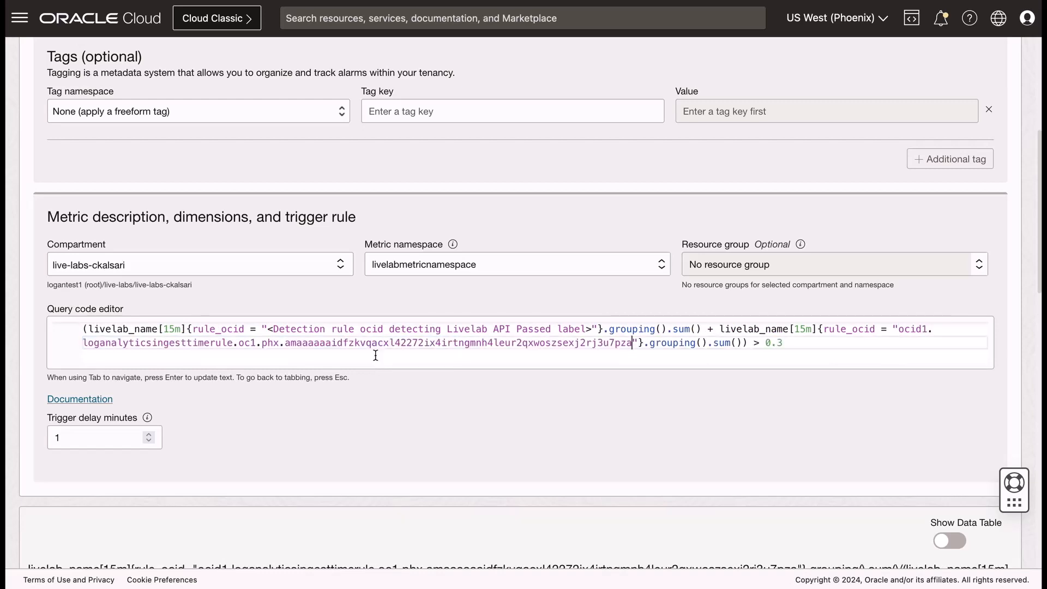
left_click_drag(297, 342, 580, 342)
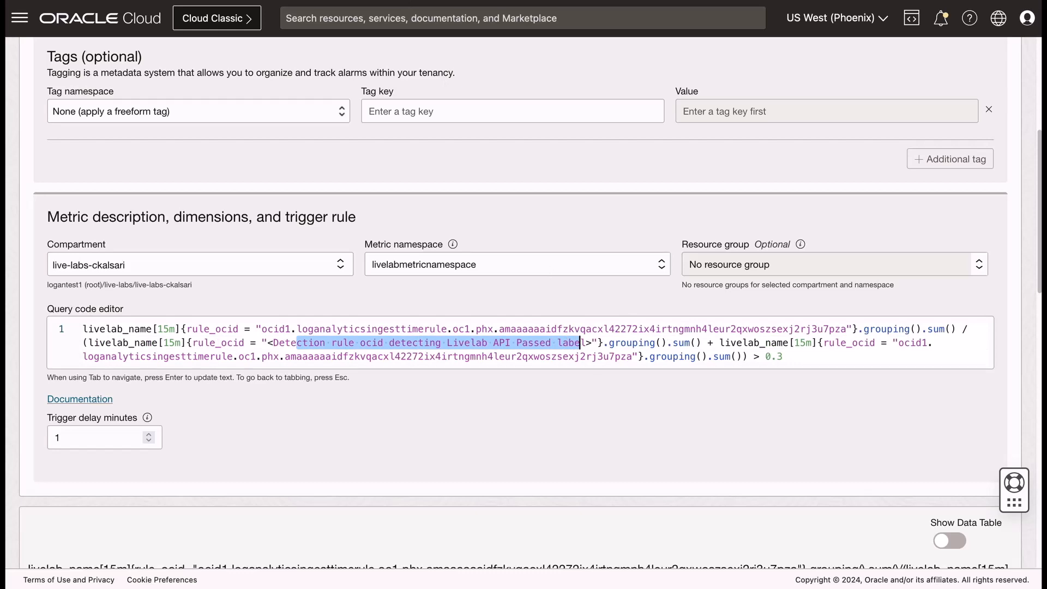
Replace the Livelab API Passed label placeholder in the alarm query with that detection rule's OCID and check the complete query preview.
key("ctrl+v")
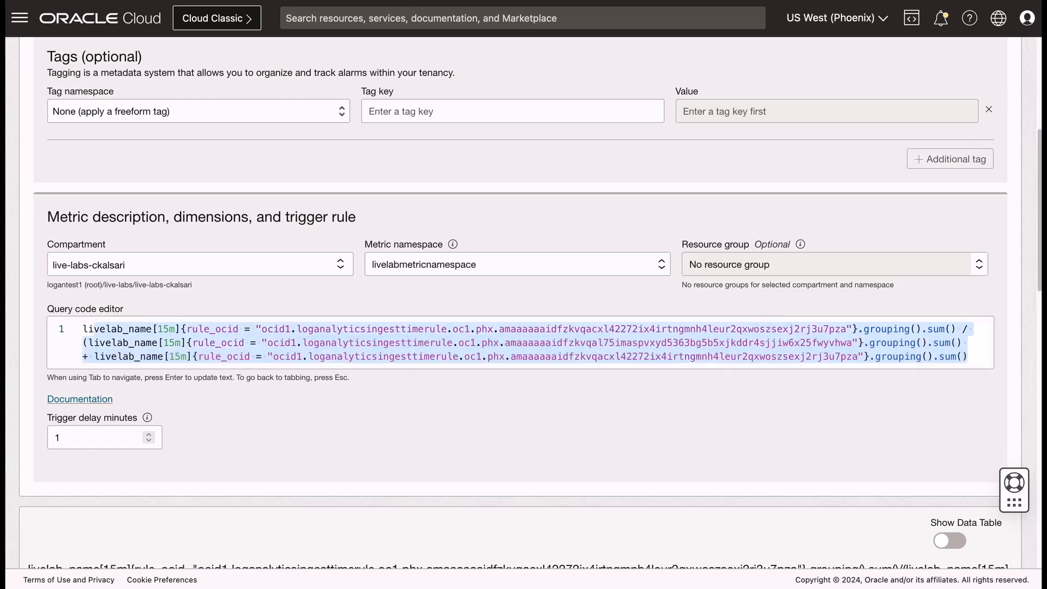
scroll(736, 307, "down", 2)
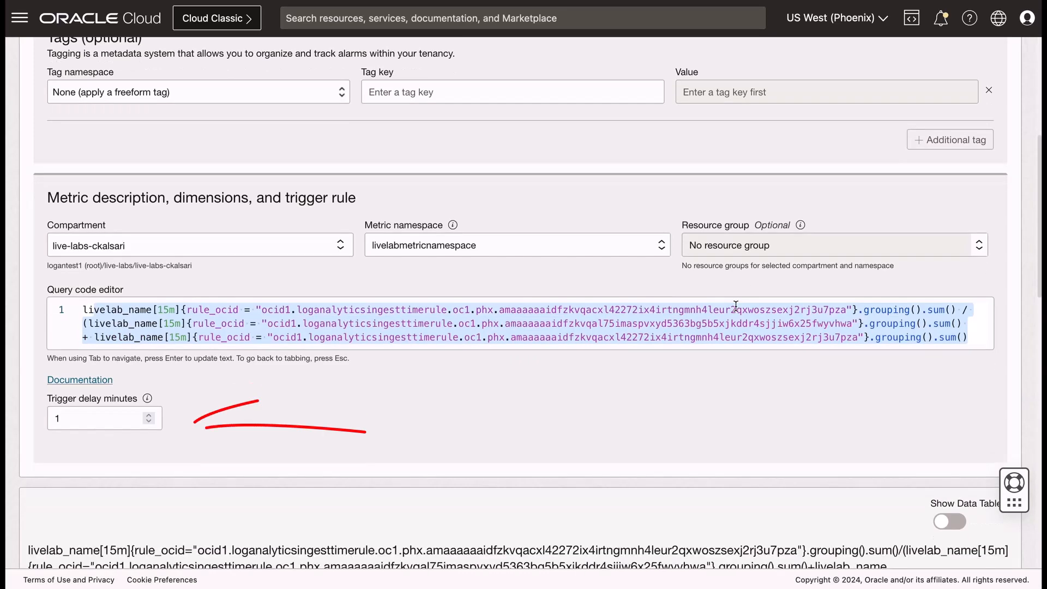
scroll(78, 405, "down", 5)
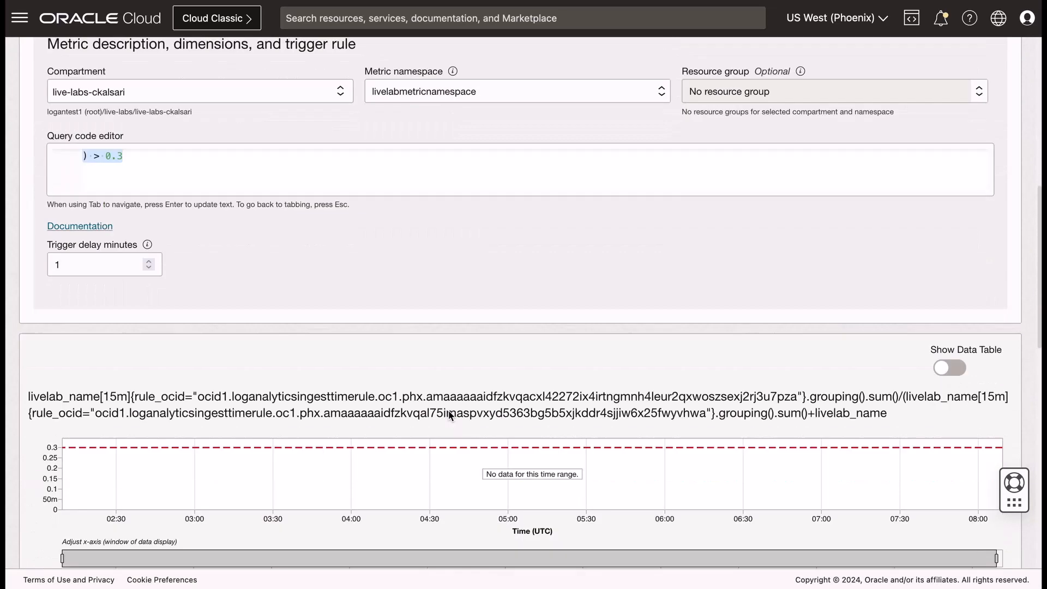
scroll(281, 292, "down", 4)
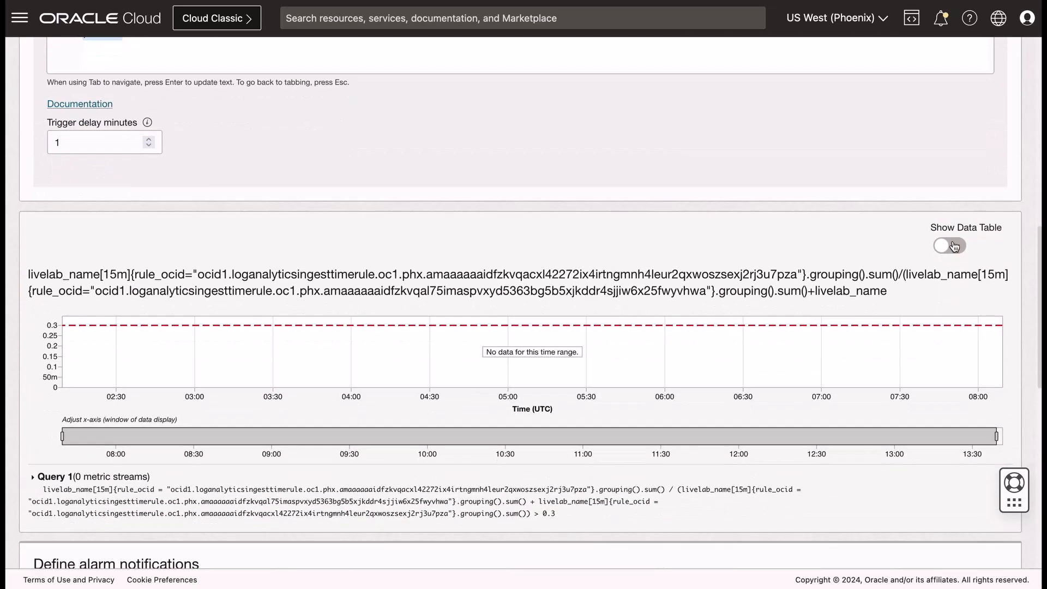
left_click(954, 247)
left_click(954, 247)
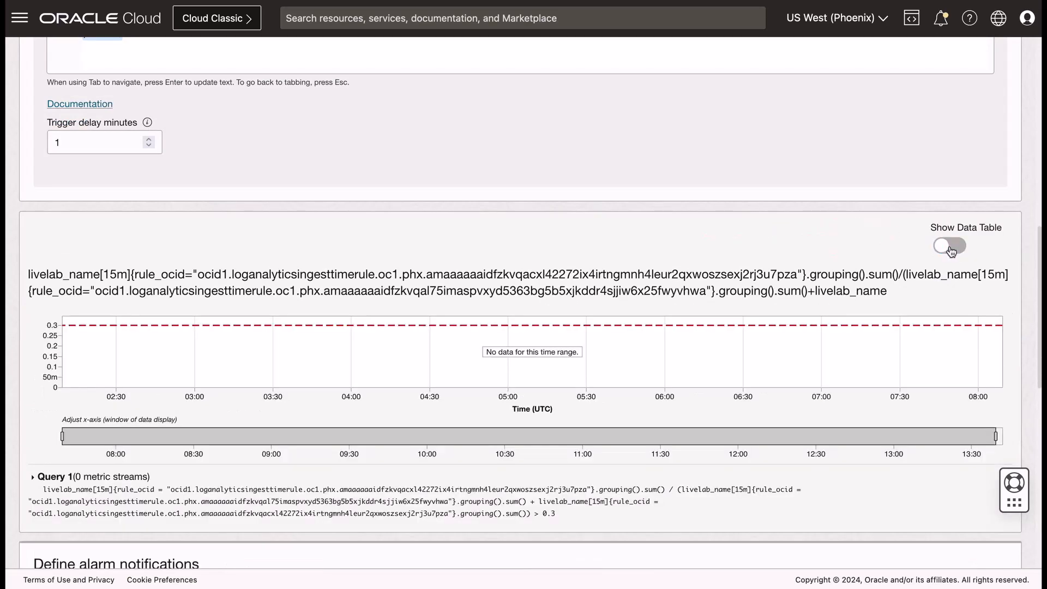
scroll(565, 341, "down", 6)
left_click_drag(565, 342, 44, 300)
scroll(250, 285, "down", 4)
scroll(250, 286, "down", 1)
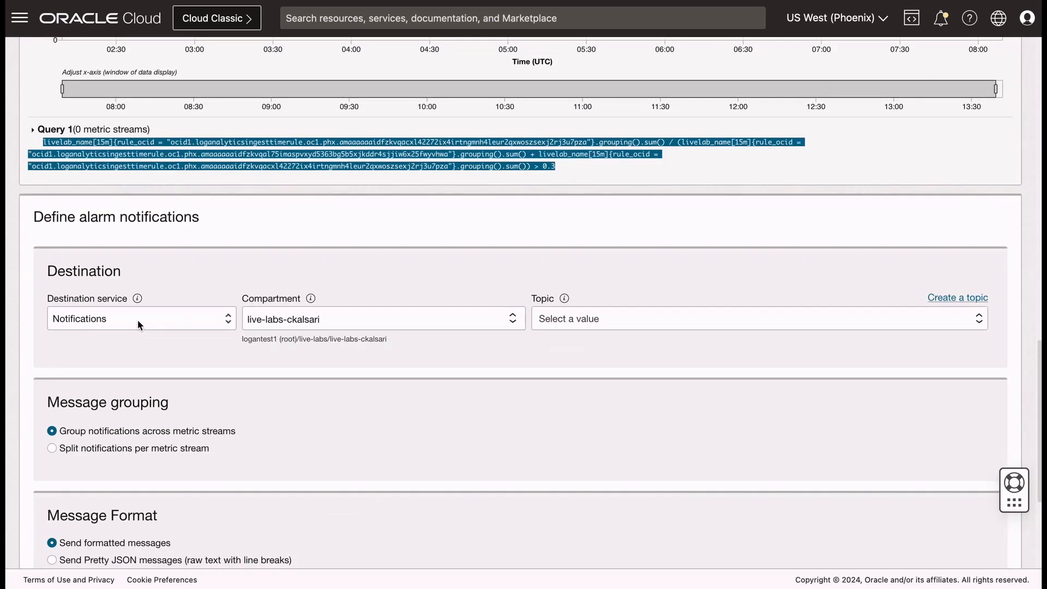
Set the alarm's notification destination to the Notifications service with the topic Topic_Livelab.
scroll(137, 320, "down", 3)
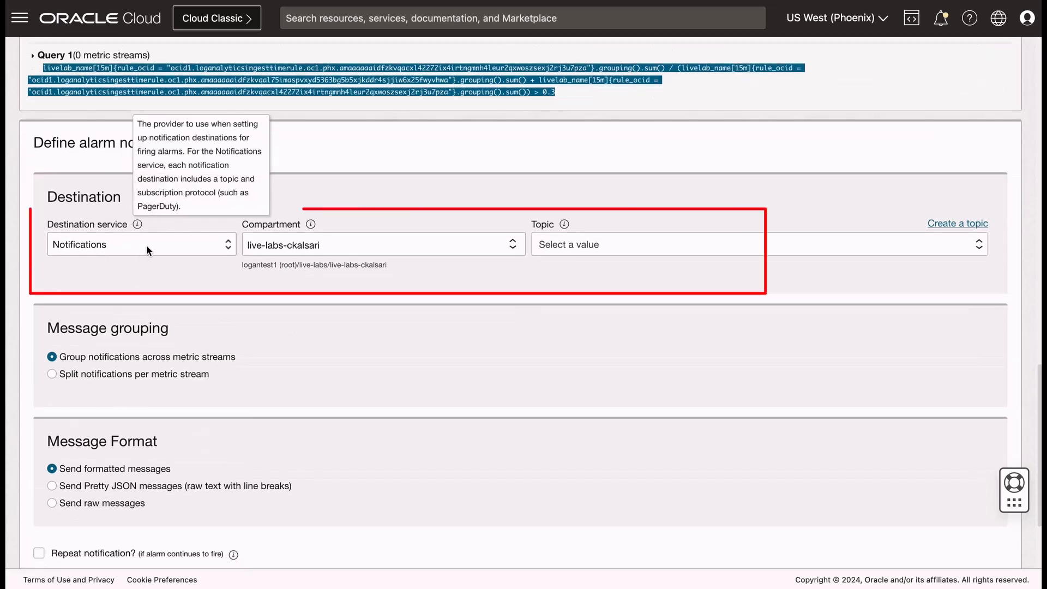
left_click(146, 244)
left_click(164, 239)
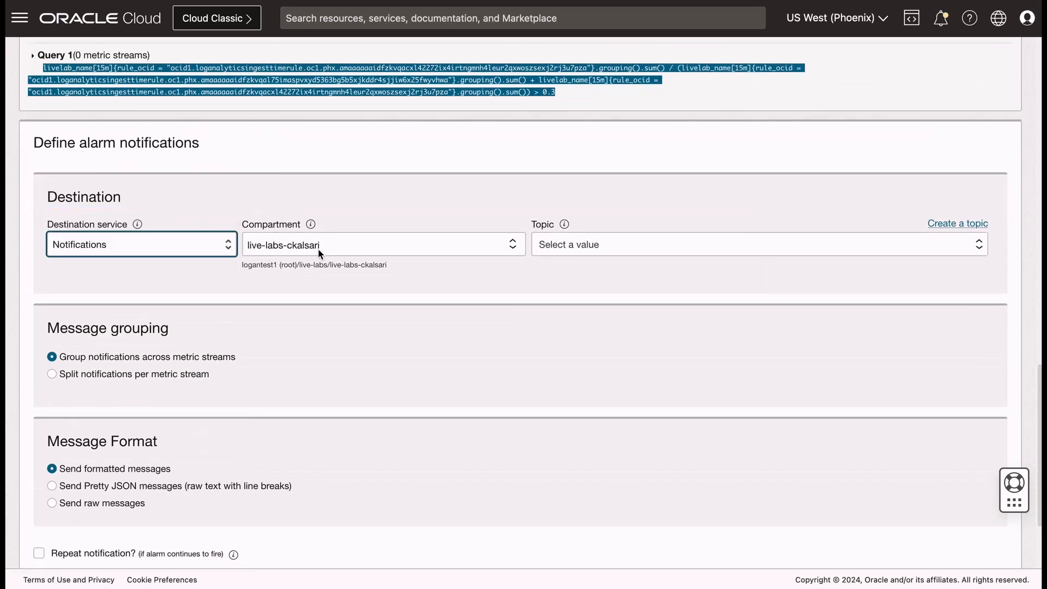
left_click(557, 248)
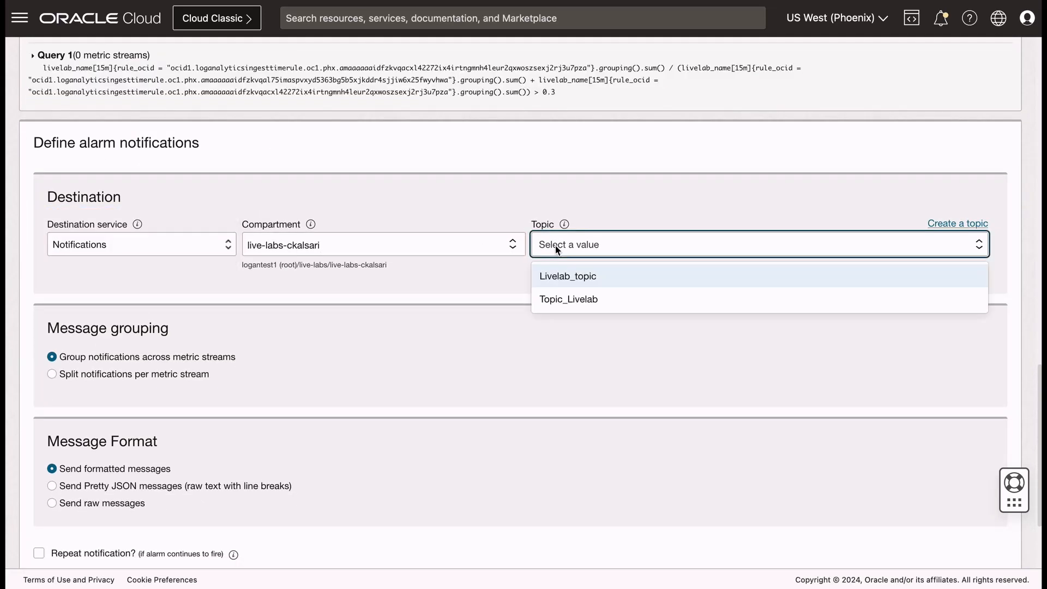
left_click(562, 300)
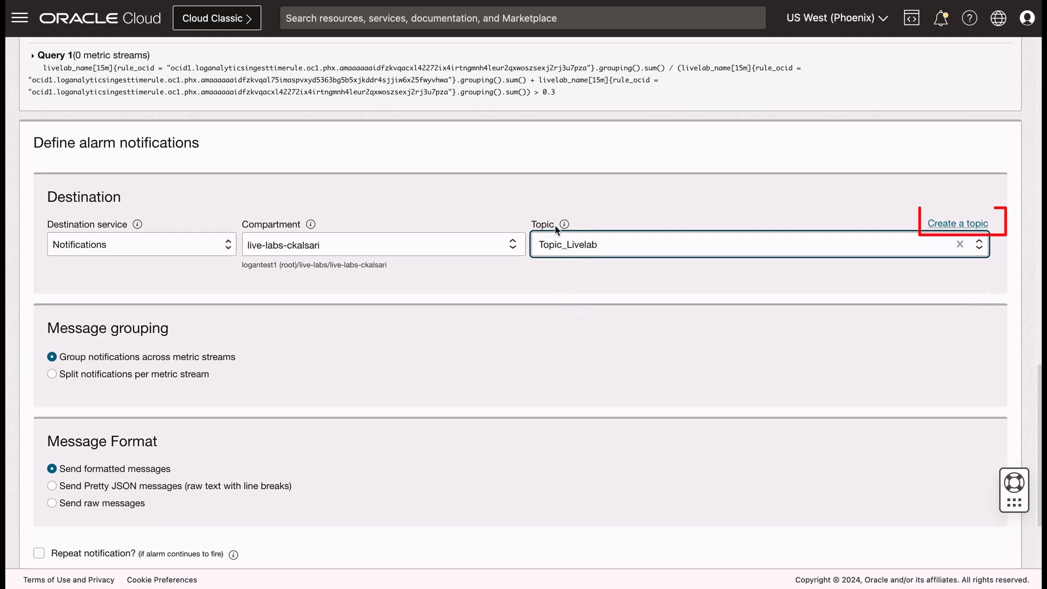
Save the enabled alarm with grouped, formatted notifications and review its MQL query in the alarm details.
scroll(447, 330, "down", 3)
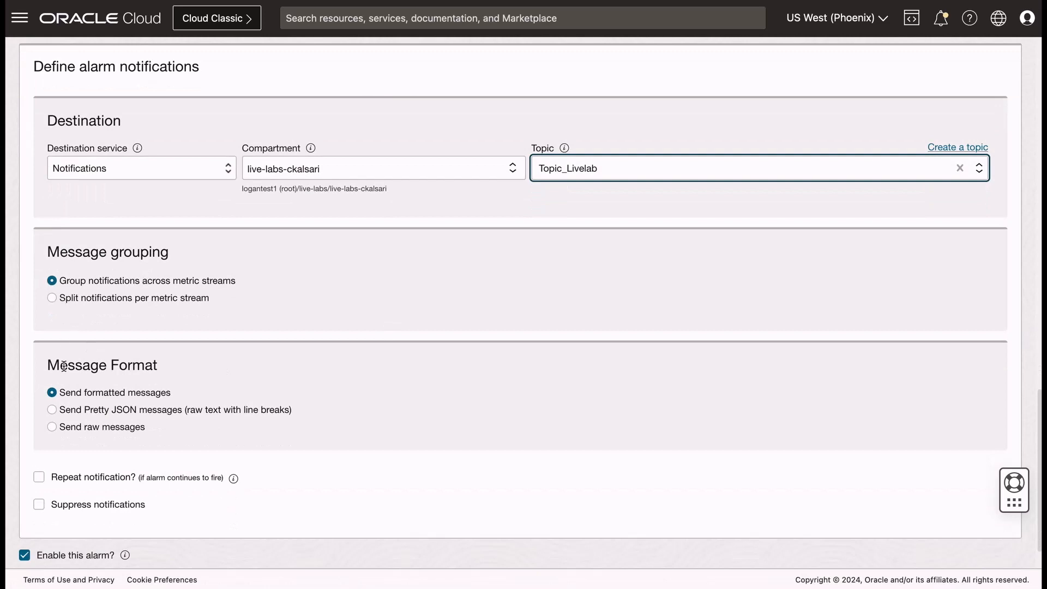
scroll(55, 562, "down", 1)
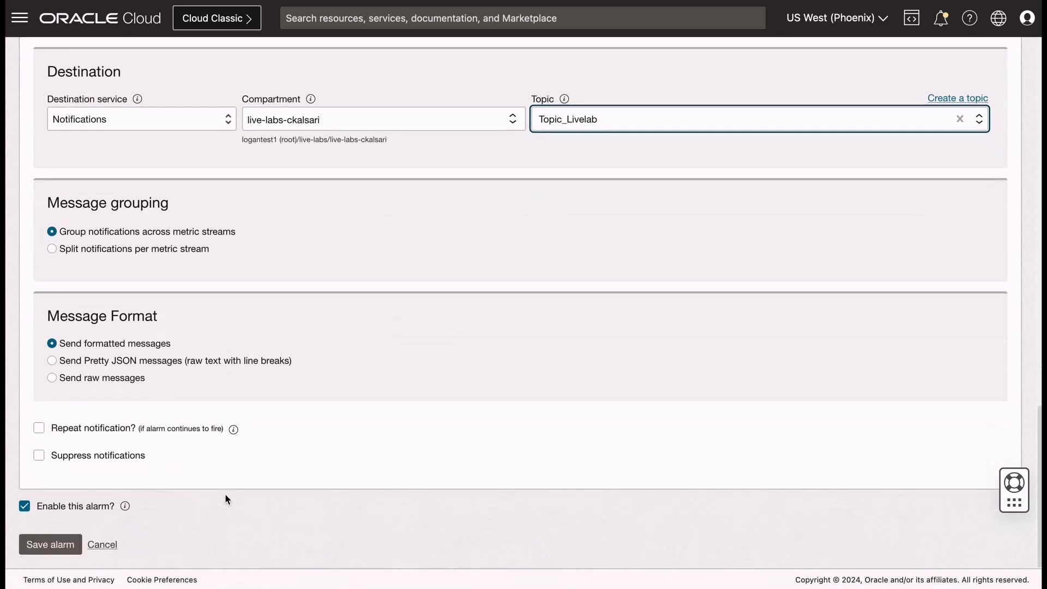
left_click(57, 545)
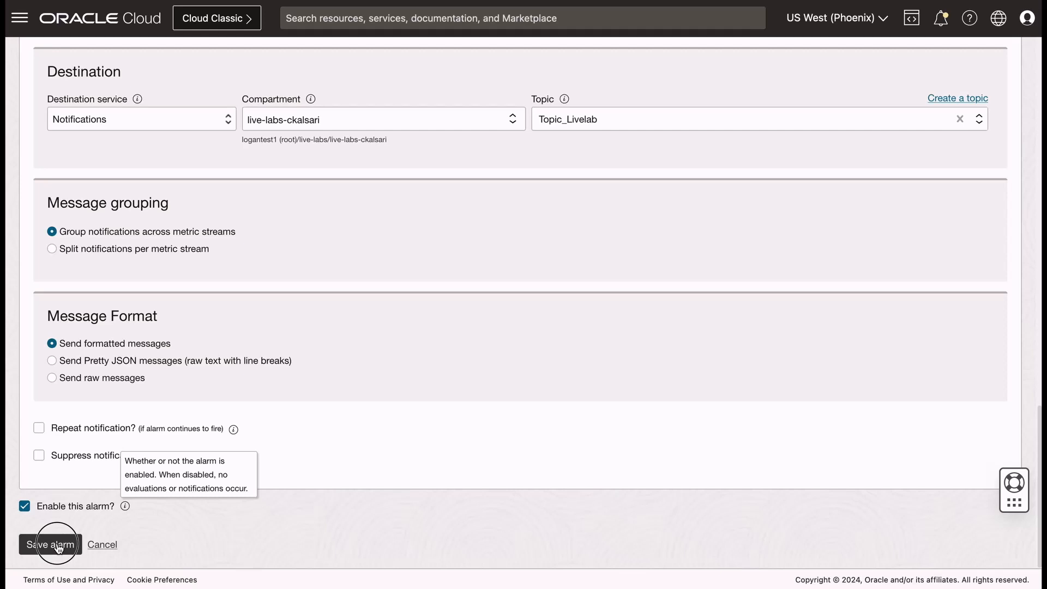
left_click(58, 545)
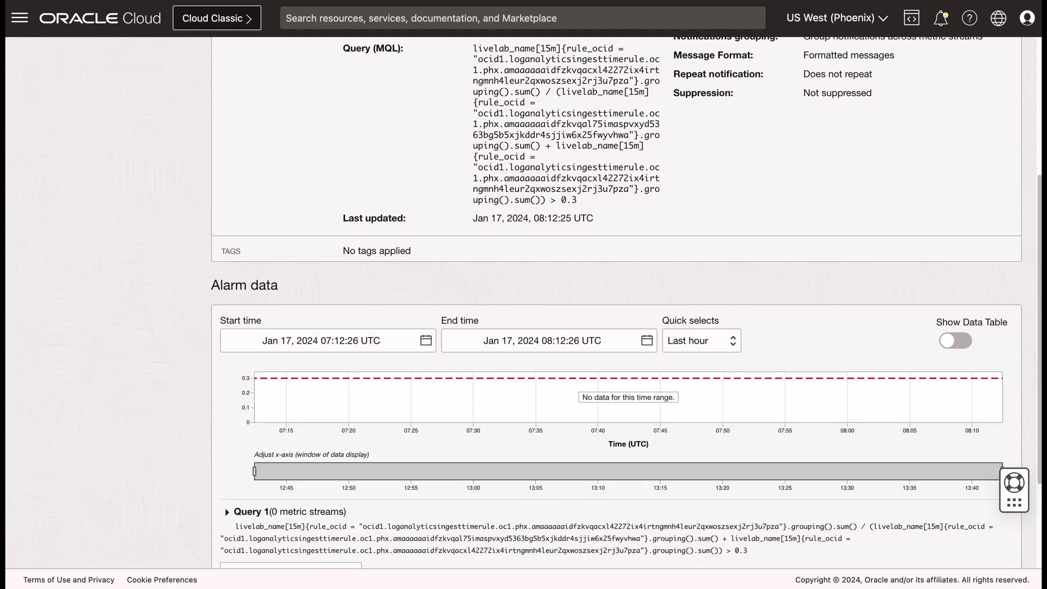
scroll(614, 366, "up", 4)
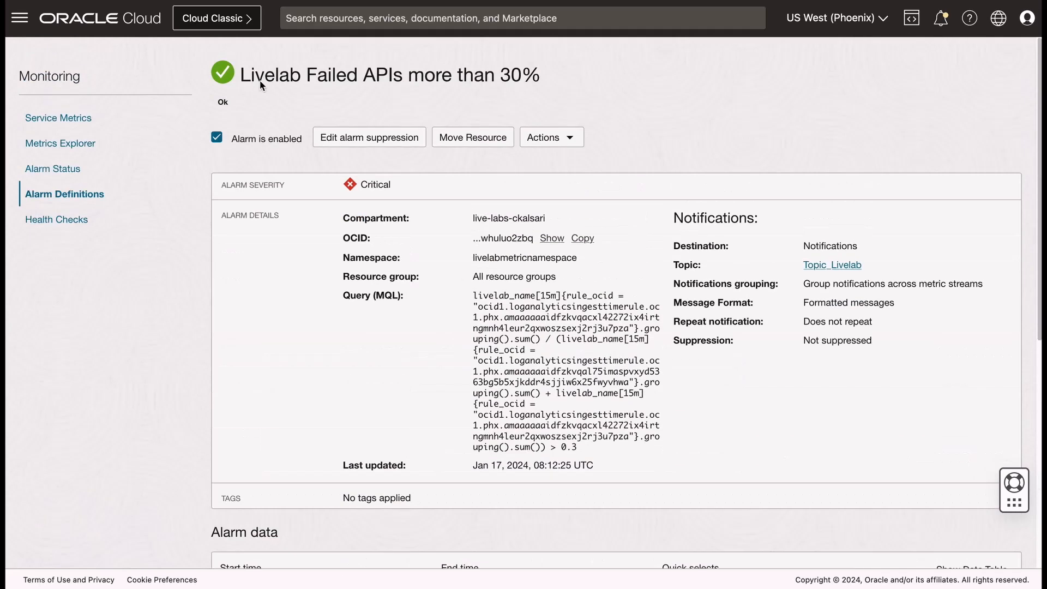
left_click_drag(466, 296, 651, 450)
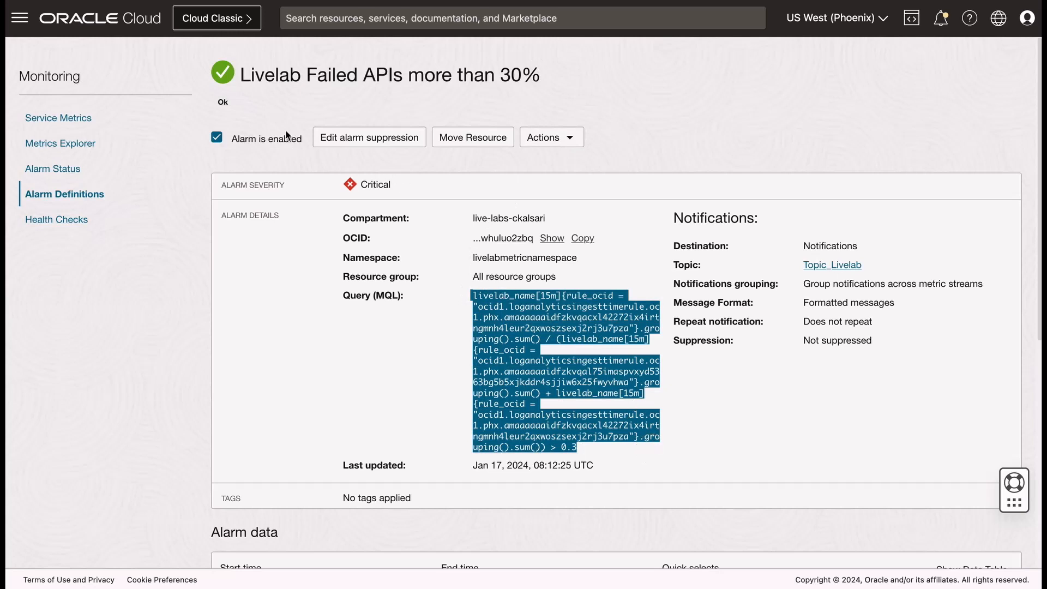
In Cloud Shell, create and enter the Livelab_Lab_16 directory and run the api-logs-generator.py script from the oci-observability-and-management utils.
left_click(915, 24)
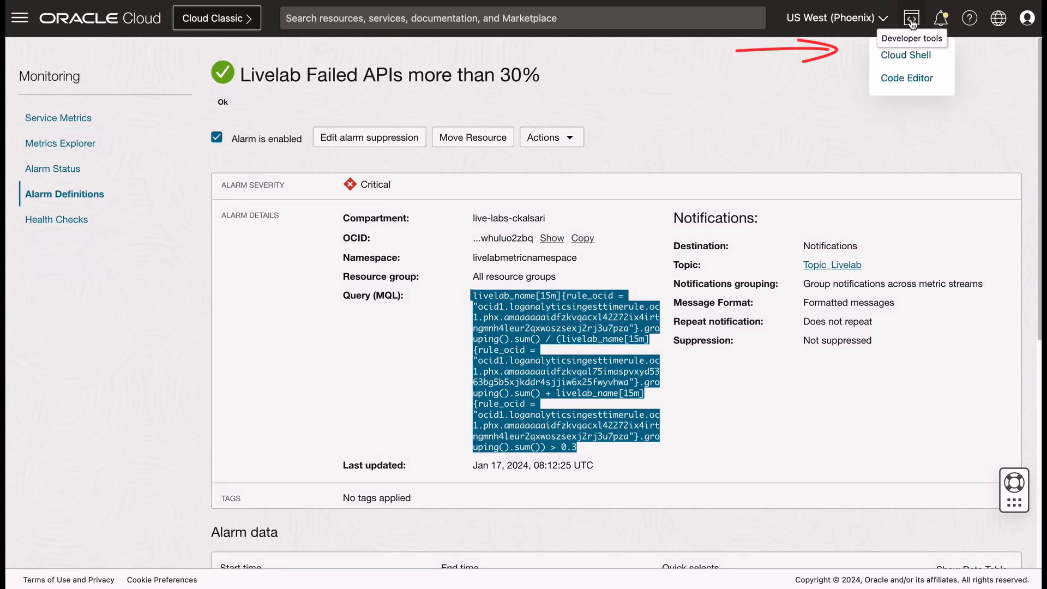
left_click(907, 51)
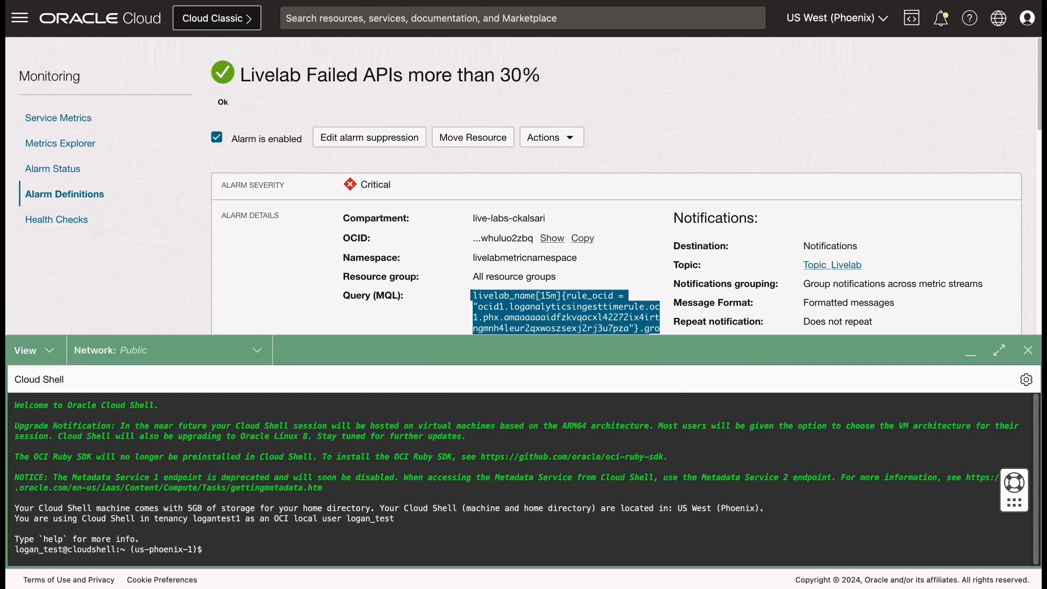
key("ctrl+v")
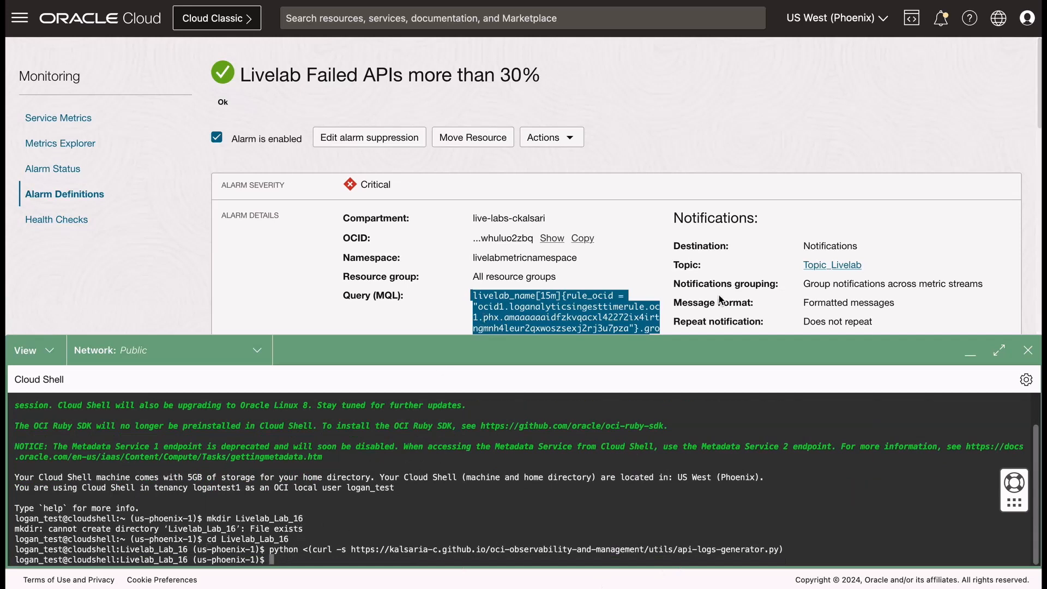
Run the upload-logs-file-to-oci.py script with -f ~/Livelab_Lab_16/livelab_logs.txt -s livelab -l Livelab_source -n Livelab.
type("python <(curl -s https://kalsaria-c.github.io/oci-observability-and-management/utils/upload-logs-file-to-oci.py) -f ~/Livelab_Lab_16/livelab_logs.txt -s livelab -l Livelab_source -n Livelab")
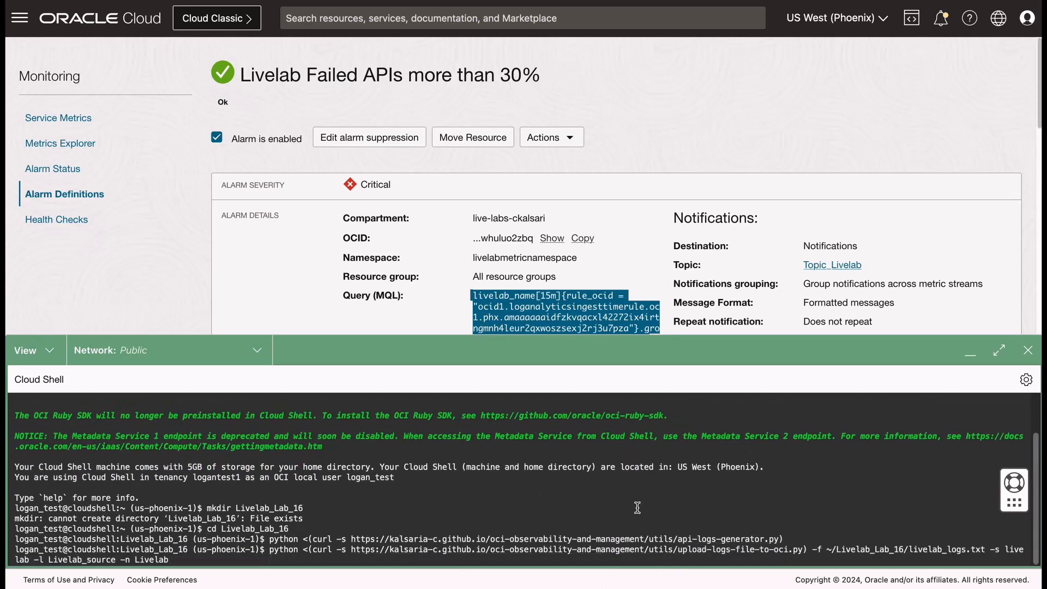
double_click(69, 560)
key("Return")
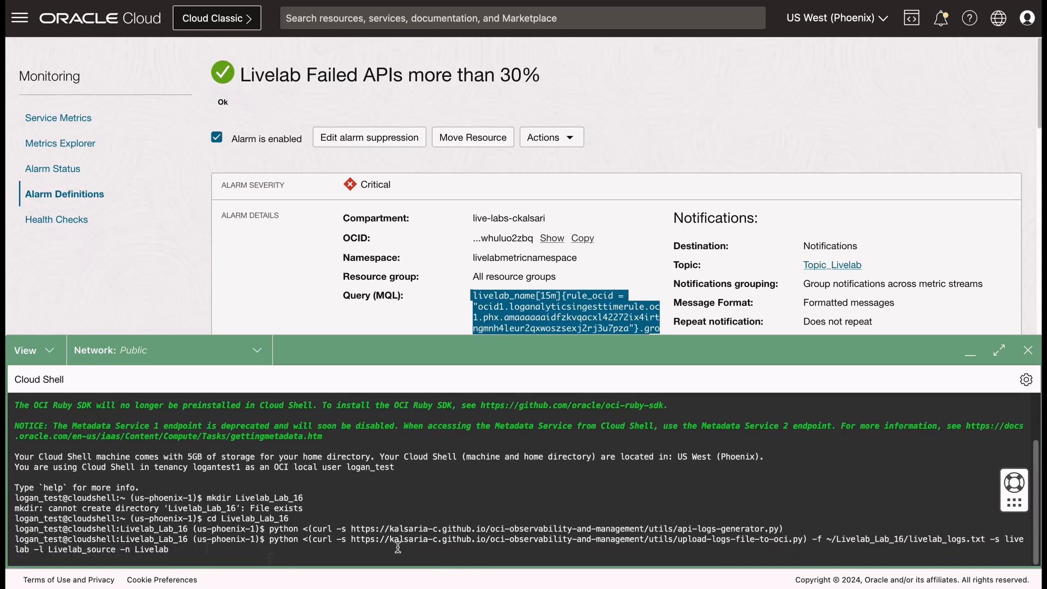
Choose compartment index 82 and log group index 0 for the log upload and review the returned upload data.
scroll(133, 523, "up", 20)
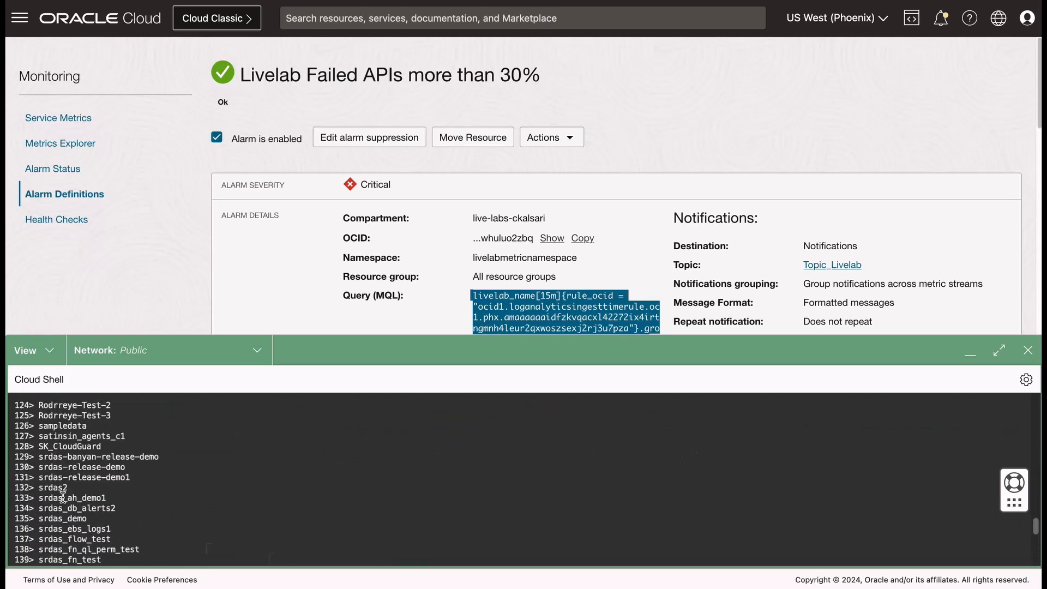
scroll(274, 508, "down", 20)
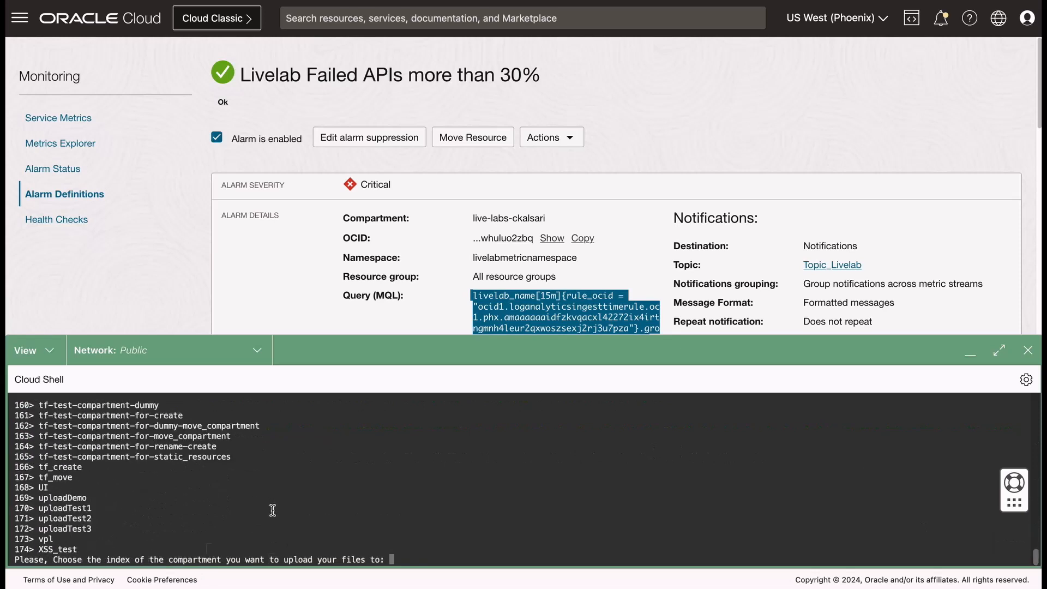
type("82")
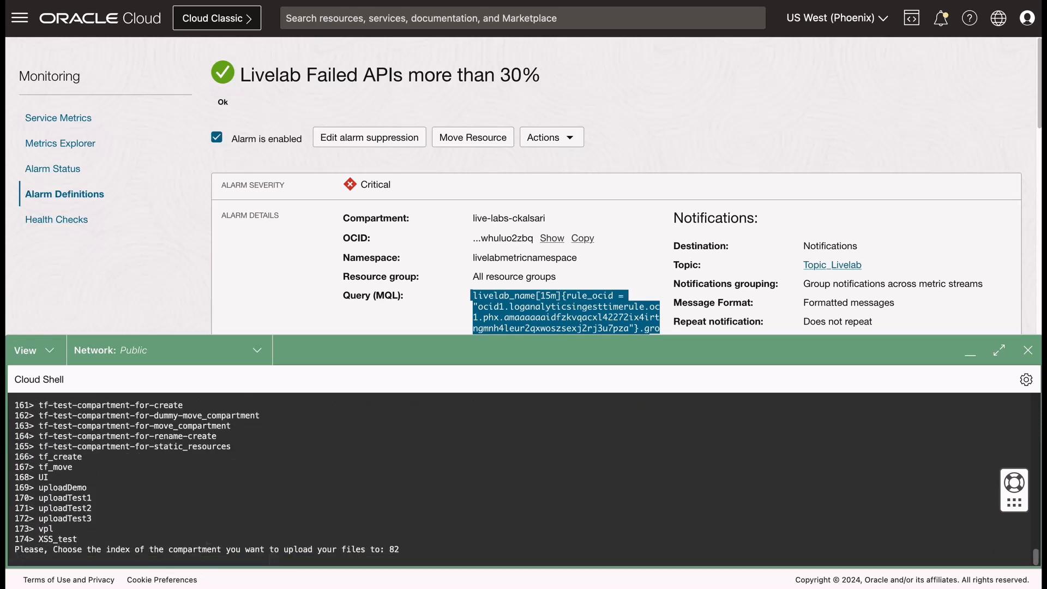
key("Return")
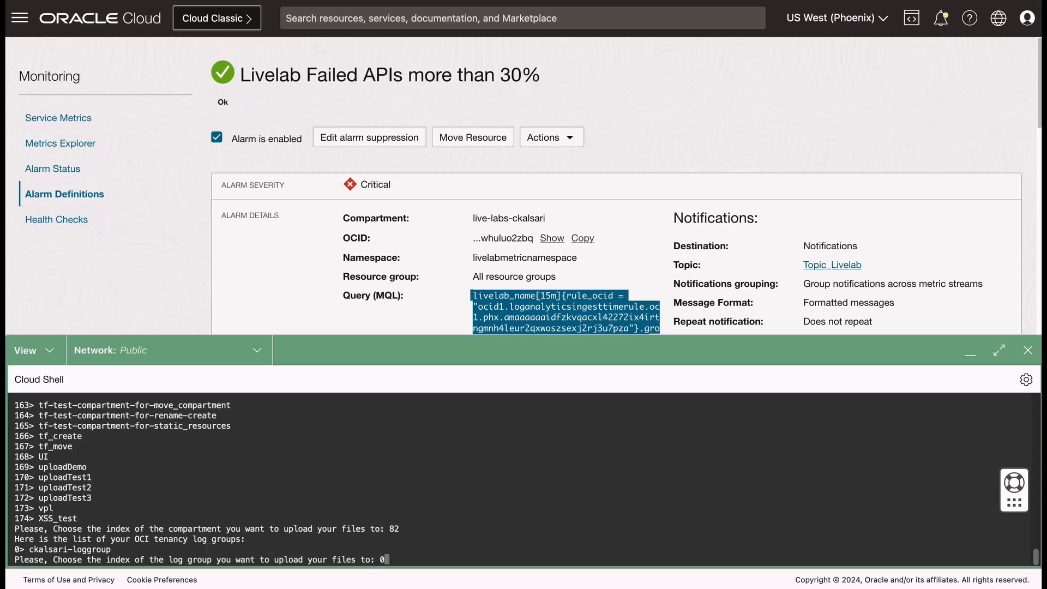
type("0")
key("Return")
left_click_drag(164, 549, 25, 457)
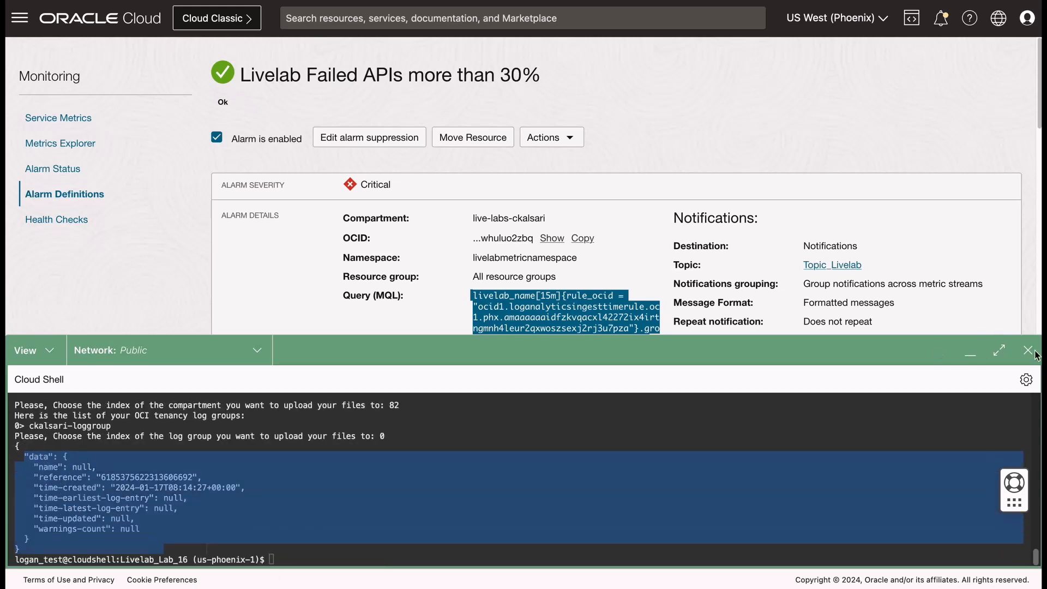
Close Cloud Shell and go to the Logging Analytics Administration page under Observability & Management.
left_click(1028, 353)
left_click(304, 502)
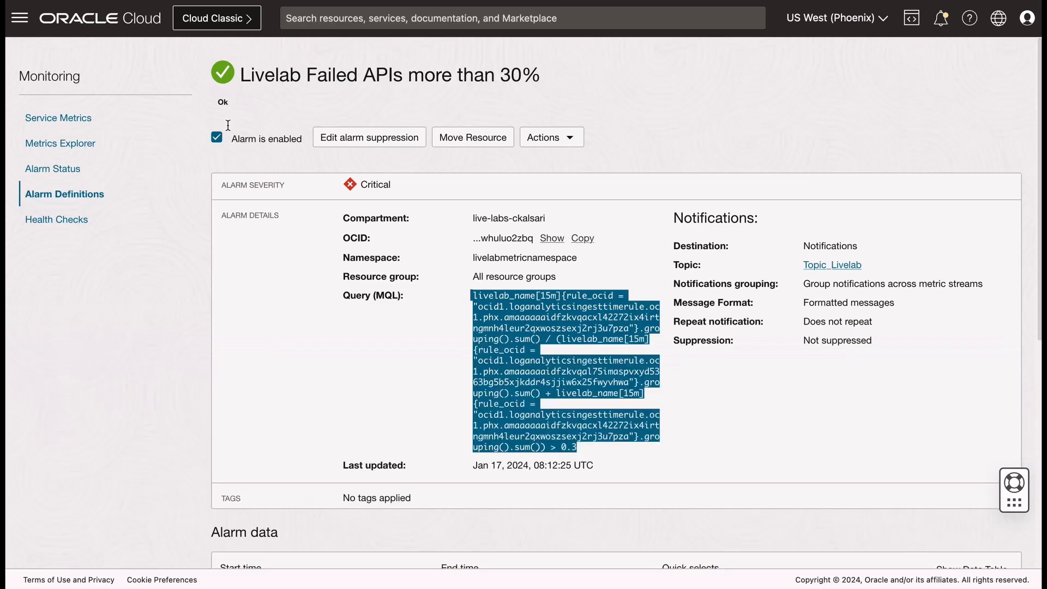
left_click(19, 18)
left_click(63, 316)
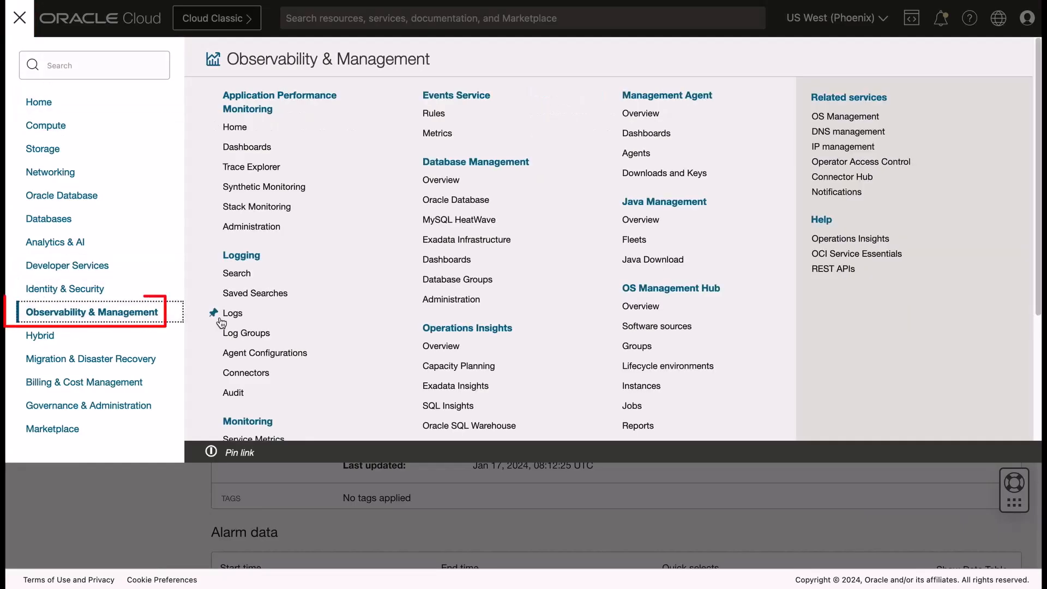
scroll(227, 326, "down", 4)
left_click(240, 425)
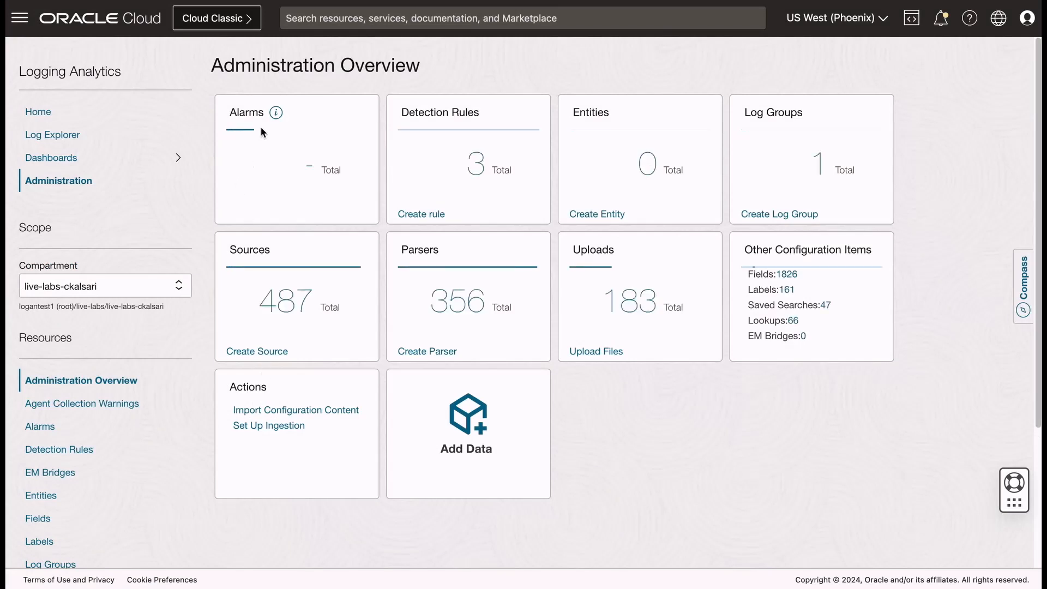
Check and refresh the Alarms total on the Administration Overview, and open the firing alarm Livelab Failed APIs more than 30%.
left_click_drag(227, 112, 267, 115)
left_click_drag(292, 164, 349, 173)
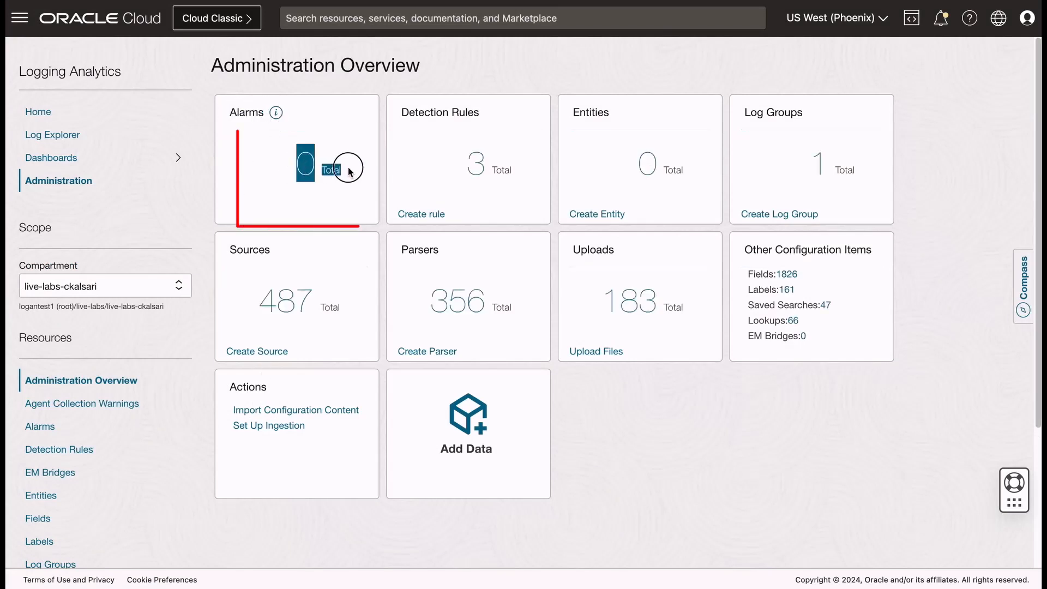
left_click(65, 1)
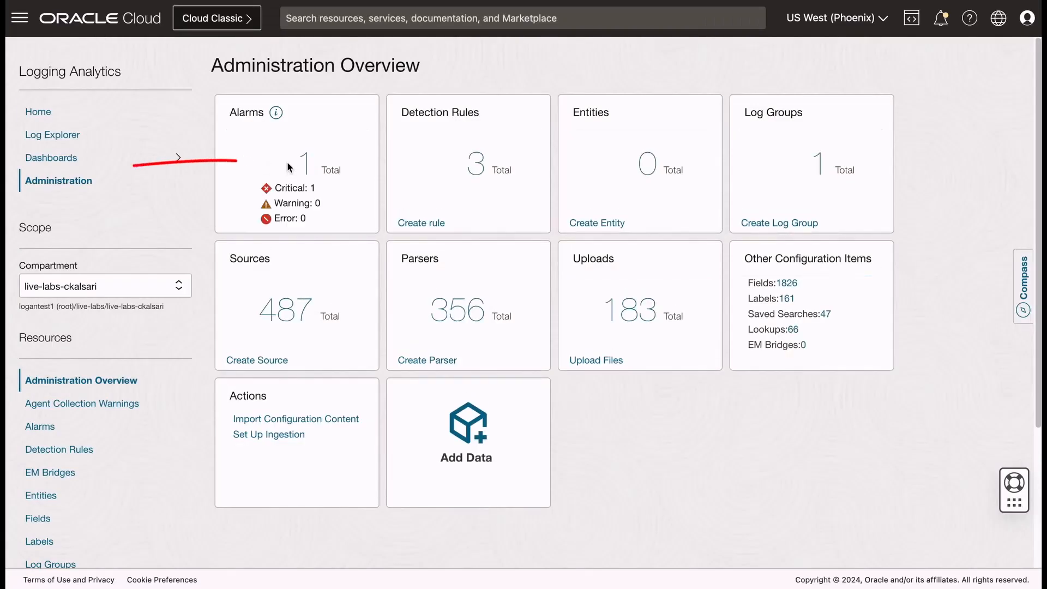
left_click(306, 160)
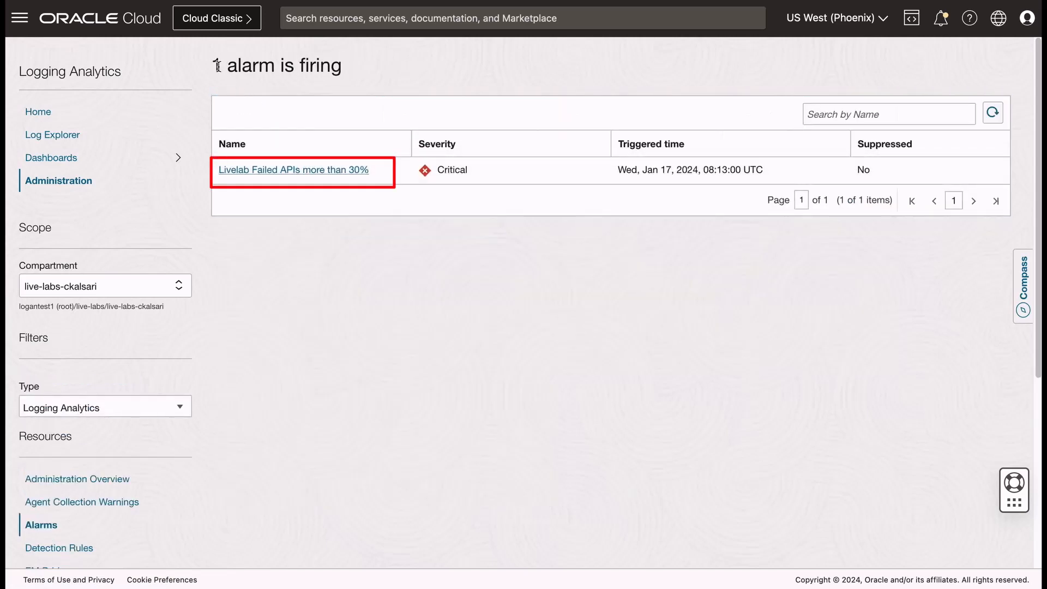
left_click_drag(227, 65, 355, 65)
left_click(273, 170)
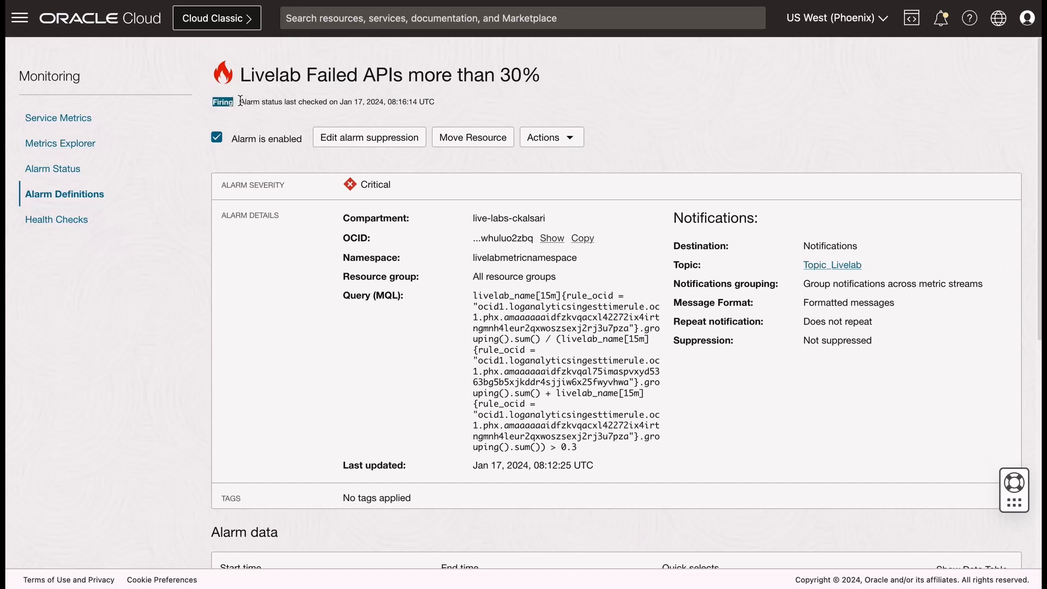
Examine the alarm's status, last checked time and MQL query on its details page.
left_click_drag(240, 102, 444, 107)
scroll(459, 120, "down", 1)
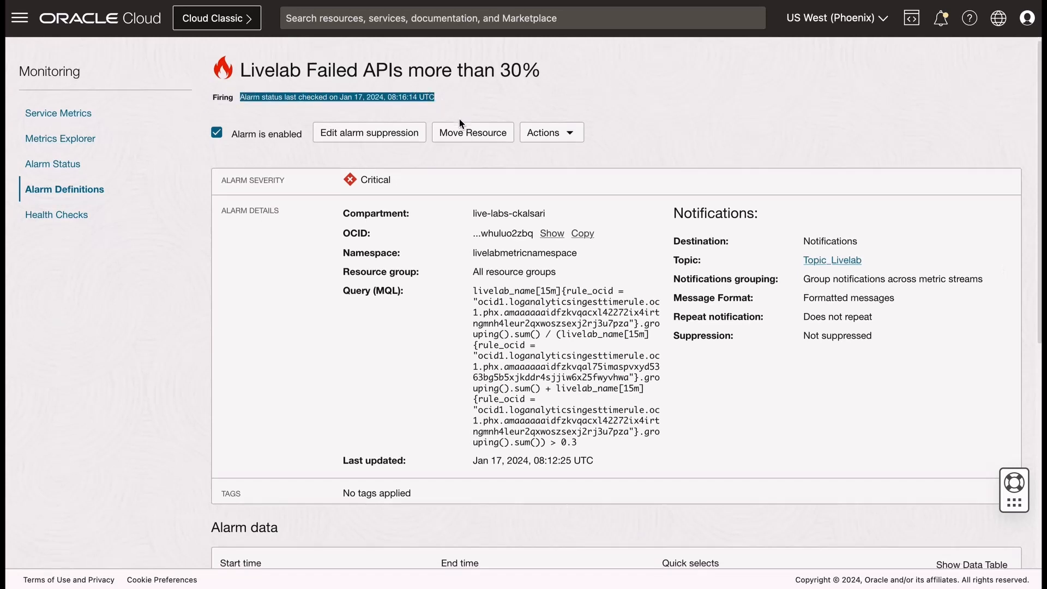
scroll(459, 119, "down", 3)
left_click_drag(472, 184, 662, 332)
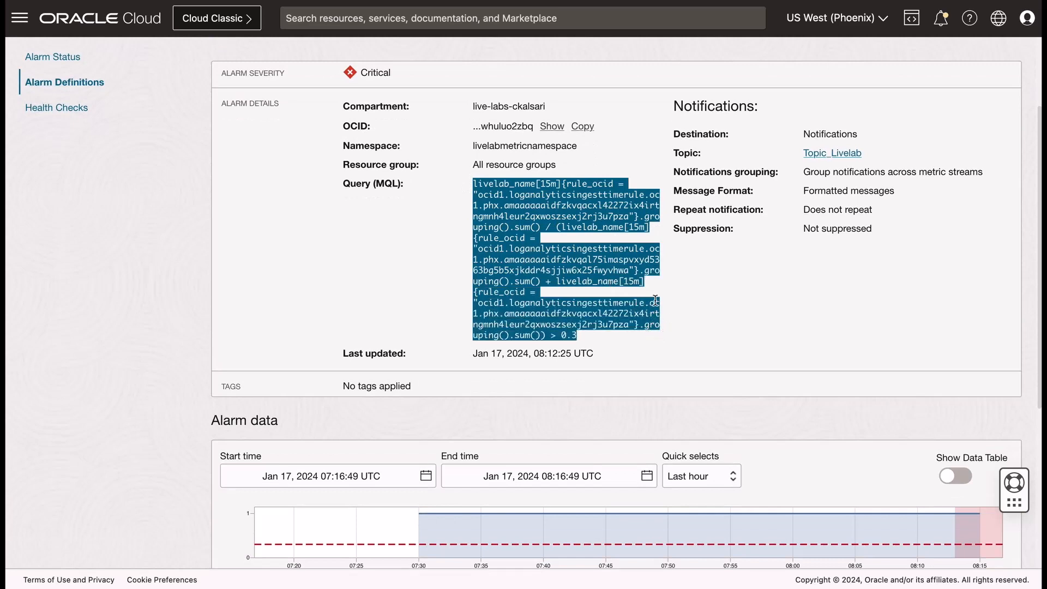
Check the alarm's notification topic and set the alarm data's time range to the last 6 hours.
left_click(813, 158)
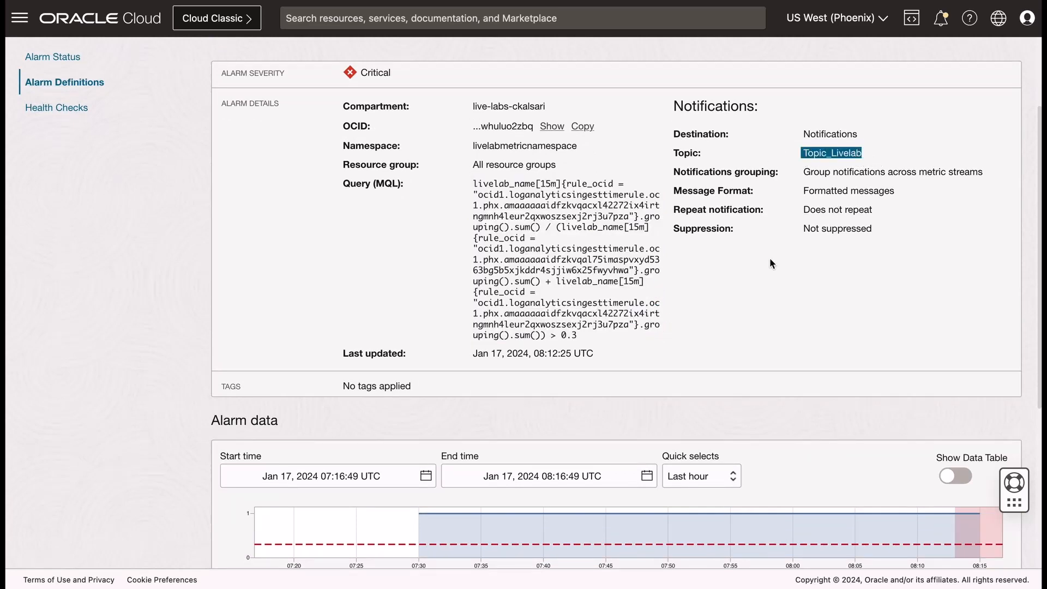
scroll(769, 267, "down", 4)
scroll(769, 272, "down", 2)
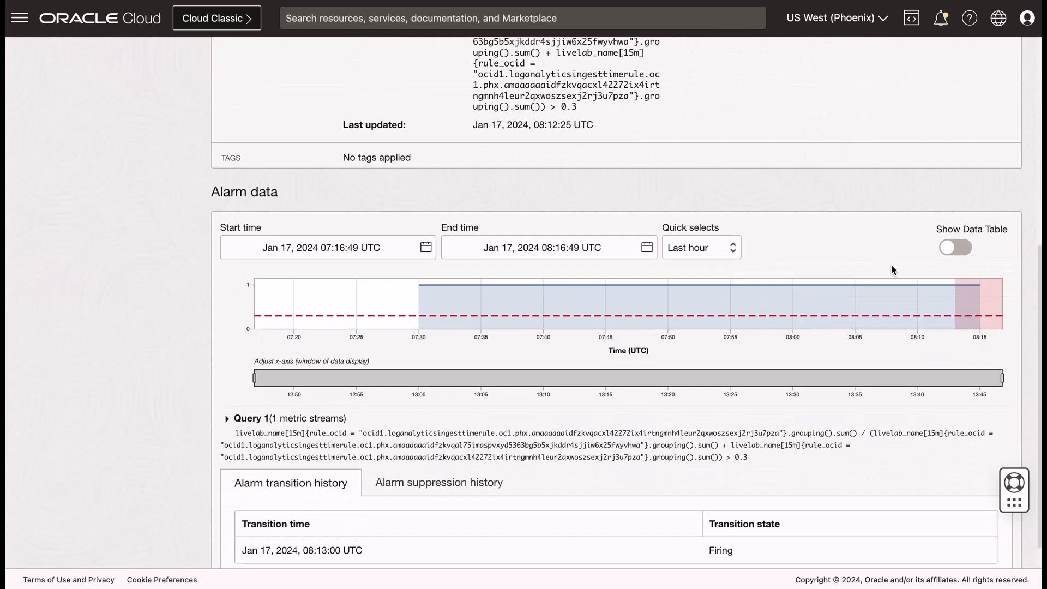
left_click(702, 248)
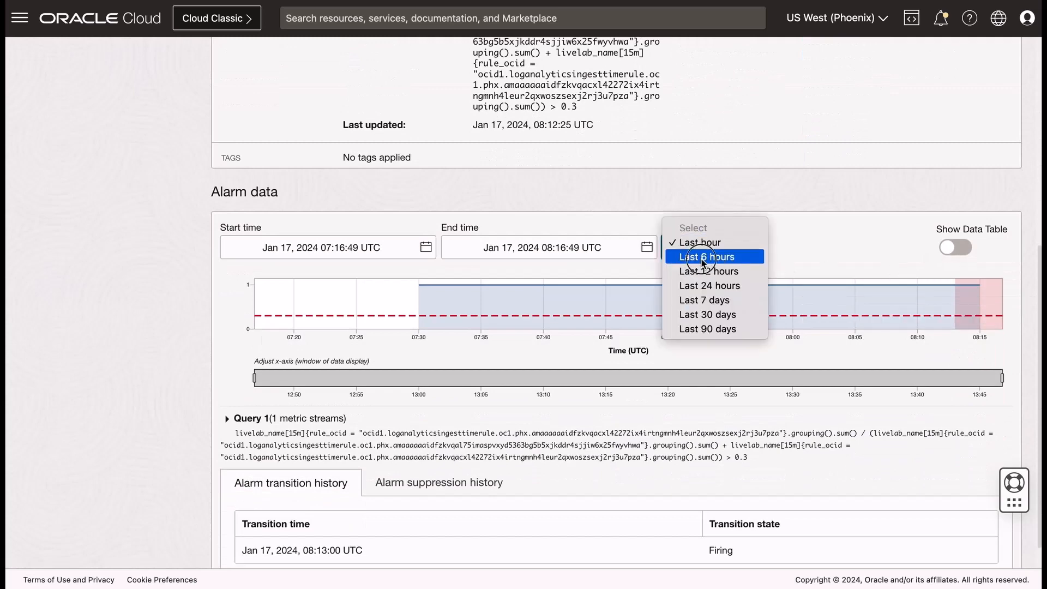
left_click(697, 260)
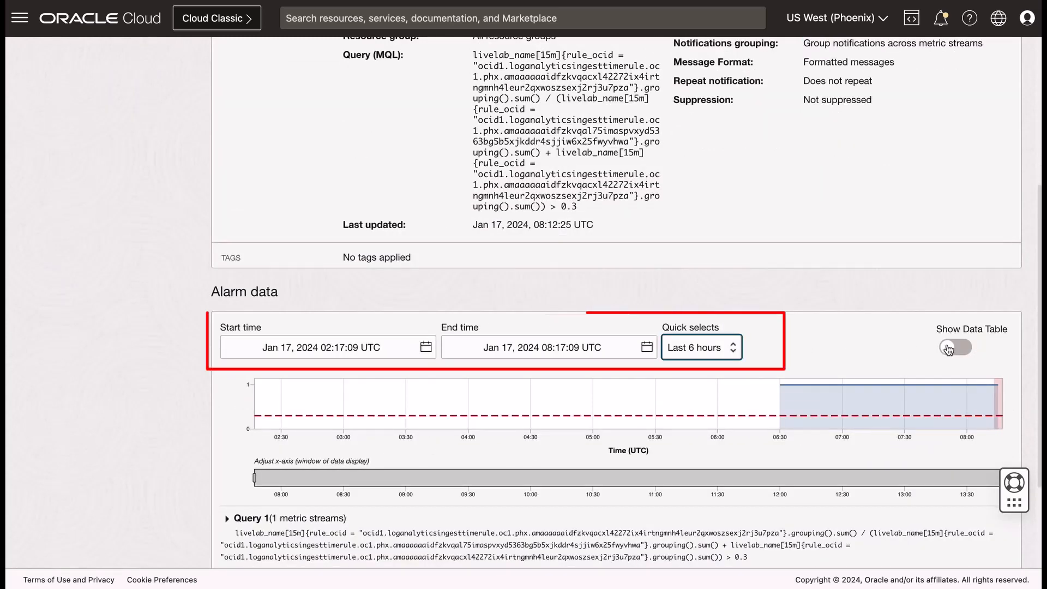
Show the alarm data as a table and examine the time stamps and their corresponding metric values.
left_click(950, 347)
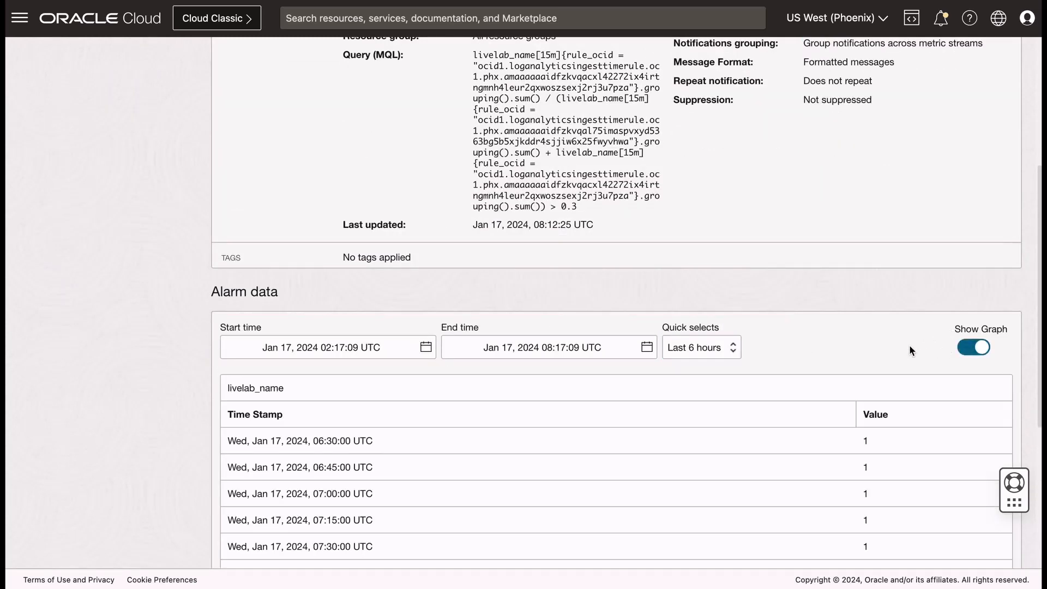
scroll(528, 259, "down", 3)
left_click_drag(318, 297, 340, 295)
left_click_drag(874, 299, 863, 296)
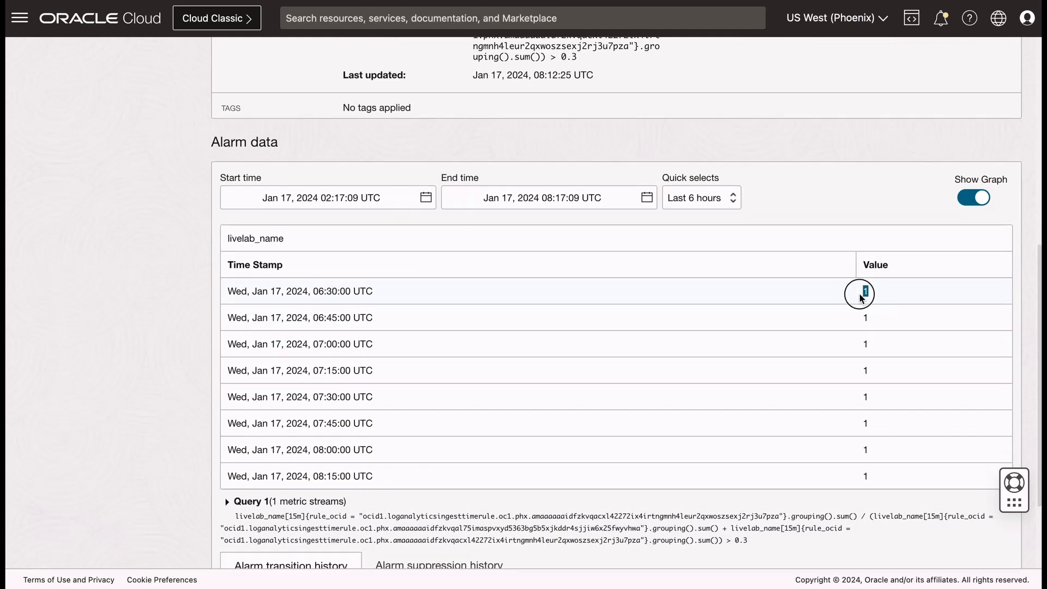
left_click_drag(379, 292, 319, 292)
left_click_drag(873, 295, 863, 289)
left_click_drag(337, 323, 320, 345)
left_click_drag(345, 370, 319, 397)
scroll(365, 398, "down", 3)
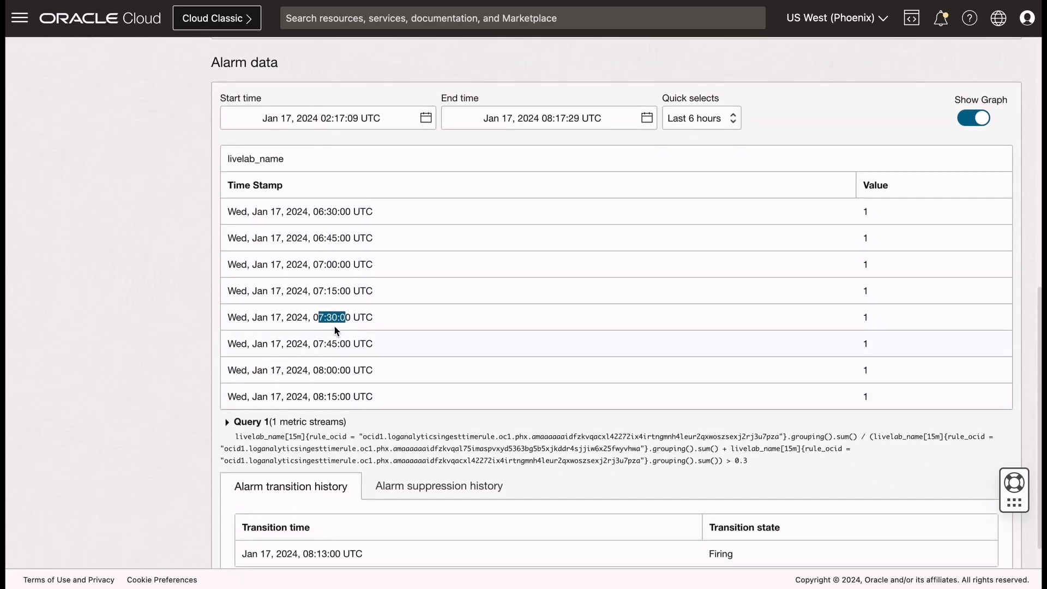